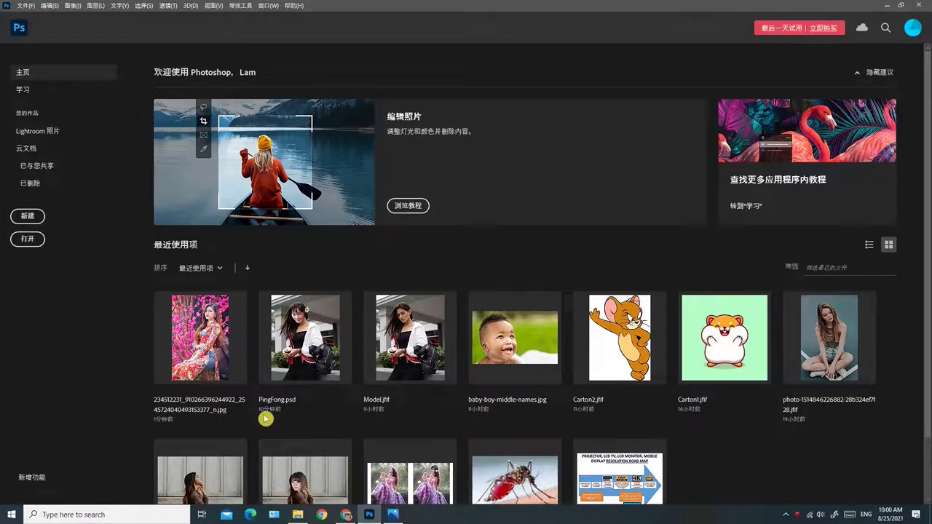
- Open PingFong.psd, compare the face with the overlay head layer 图层 1 shown and hidden, and leave that layer hidden
{"action": "left_click", "coordinate": [300, 346]}
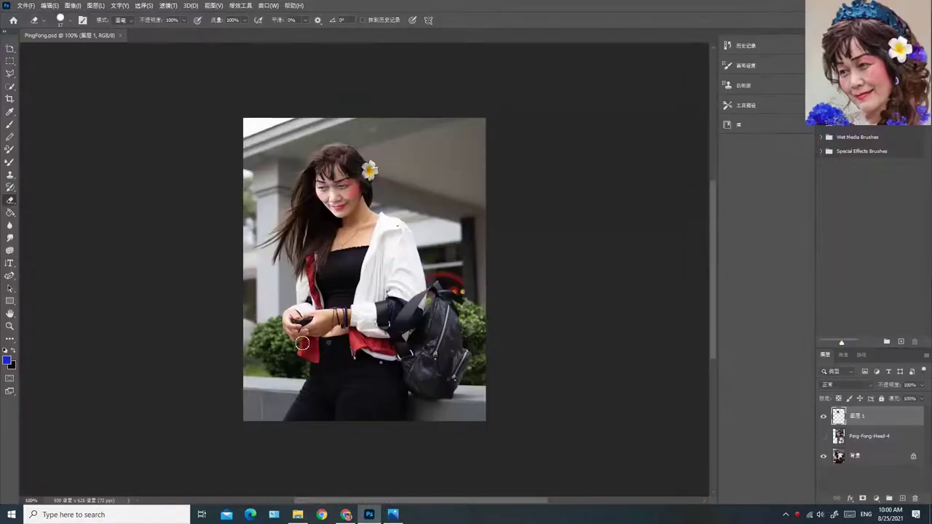
{"action": "left_click", "coordinate": [824, 416]}
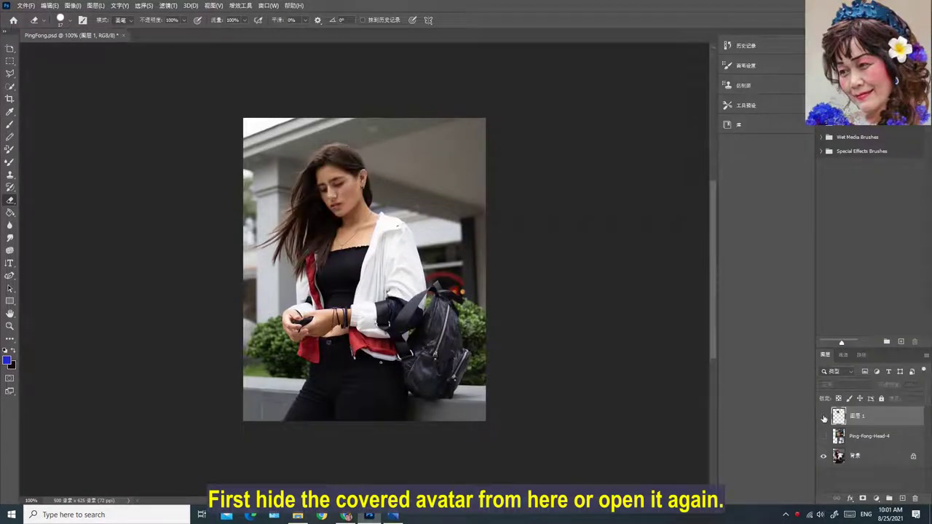
{"action": "left_click", "coordinate": [823, 416]}
{"action": "left_click", "coordinate": [824, 417]}
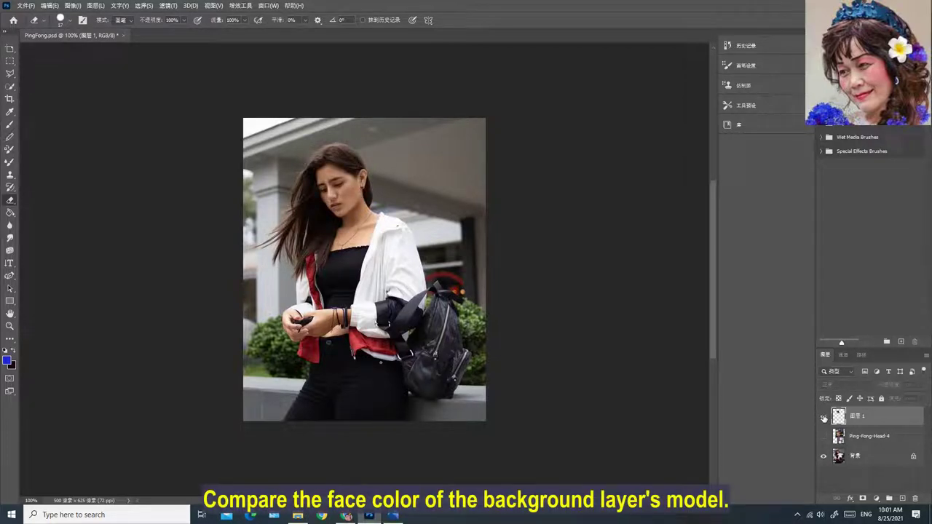
{"action": "left_click", "coordinate": [824, 417]}
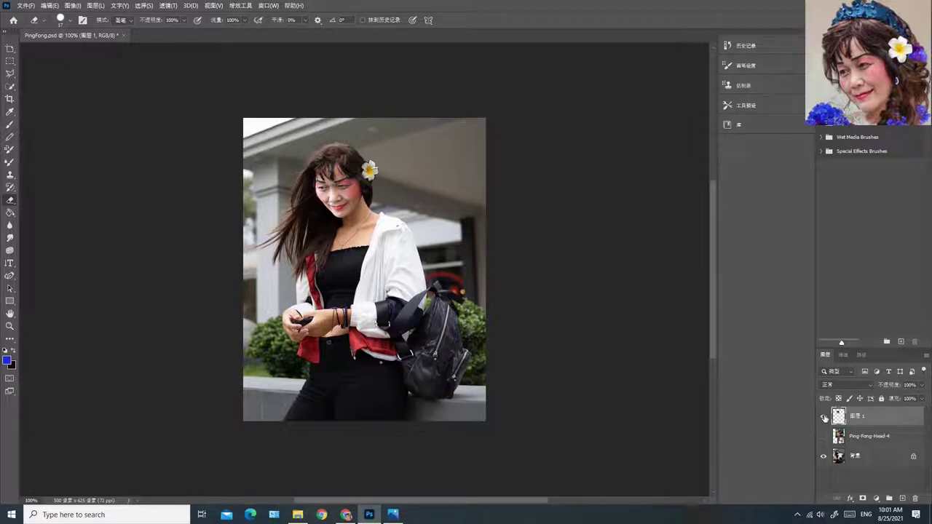
{"action": "left_click", "coordinate": [824, 417]}
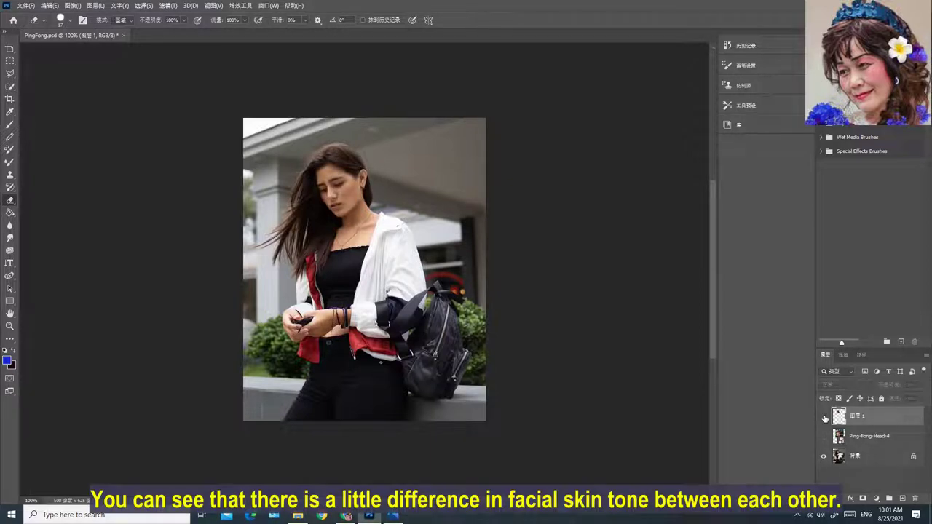
{"action": "left_click", "coordinate": [825, 416]}
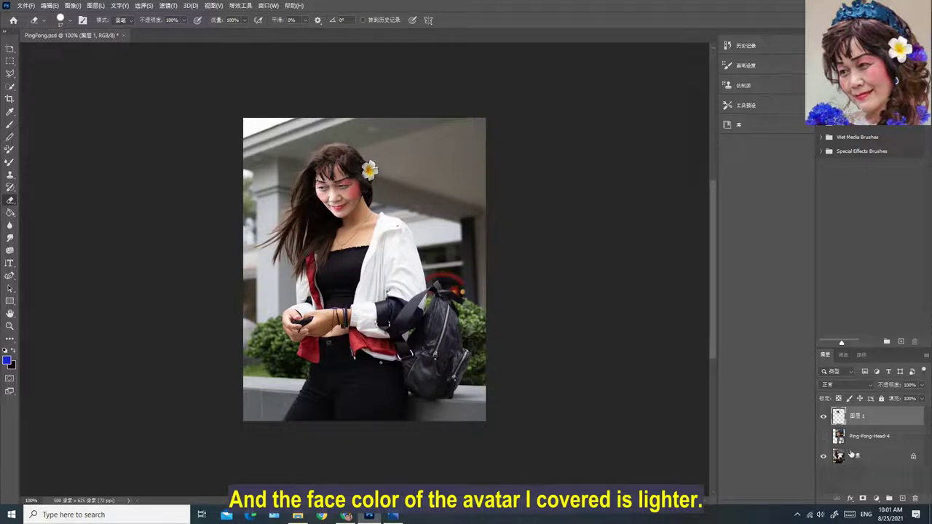
{"action": "left_click", "coordinate": [824, 416]}
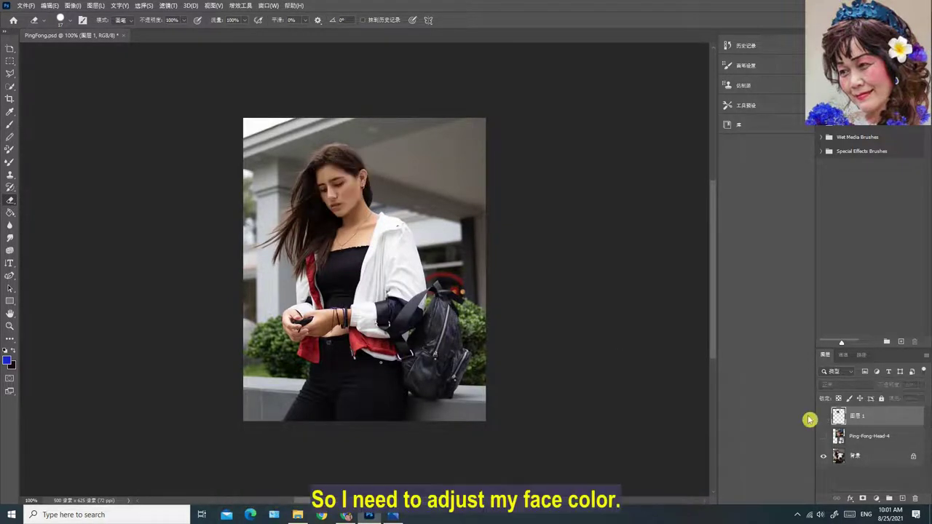
- Sample the model's skin tone from her upper chest with the Eyedropper as the foreground color
{"action": "key", "text": "i"}
{"action": "scroll", "coordinate": [471, 191], "scroll_direction": "up", "scroll_amount": 3}
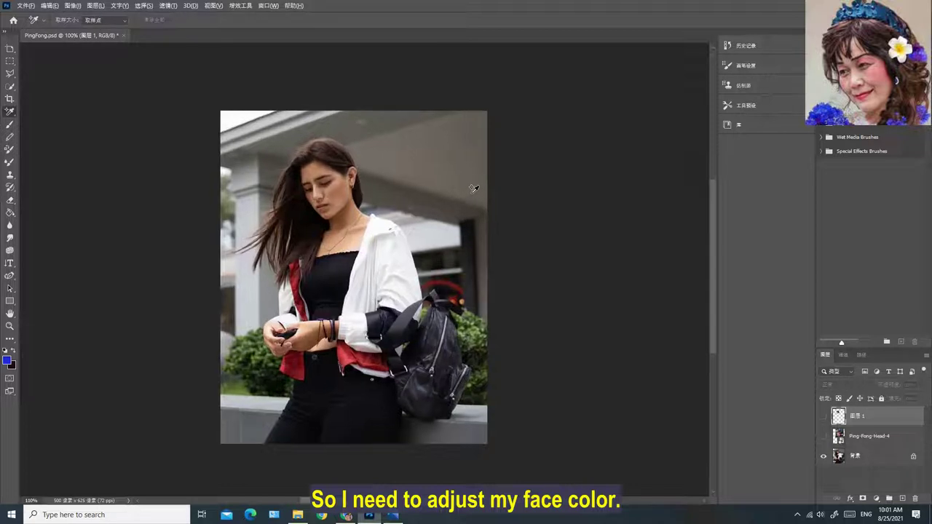
{"action": "scroll", "coordinate": [477, 179], "scroll_direction": "up", "scroll_amount": 1}
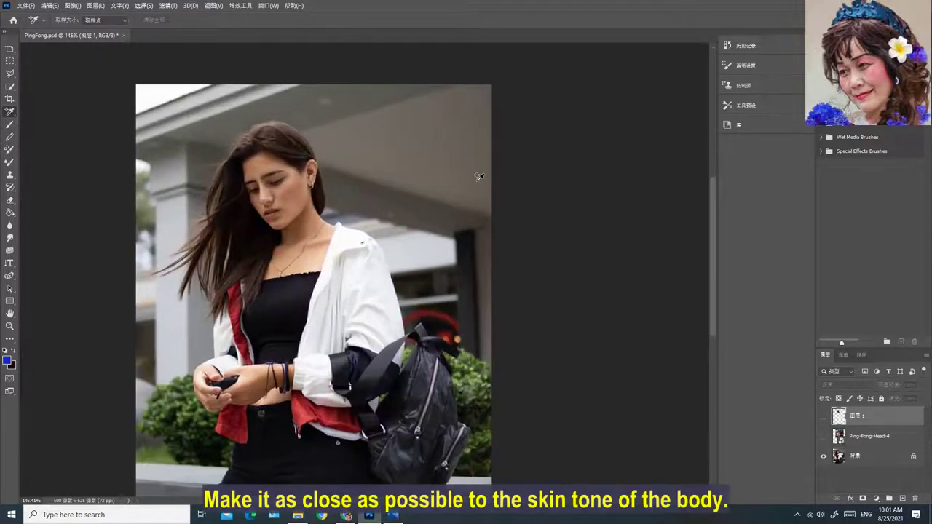
{"action": "left_click", "coordinate": [256, 167]}
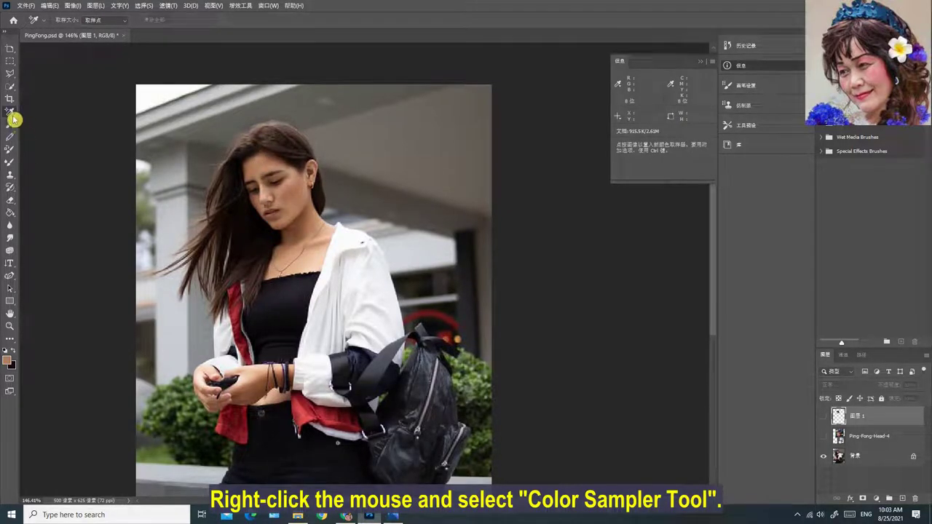
{"action": "key", "text": "shift+i"}
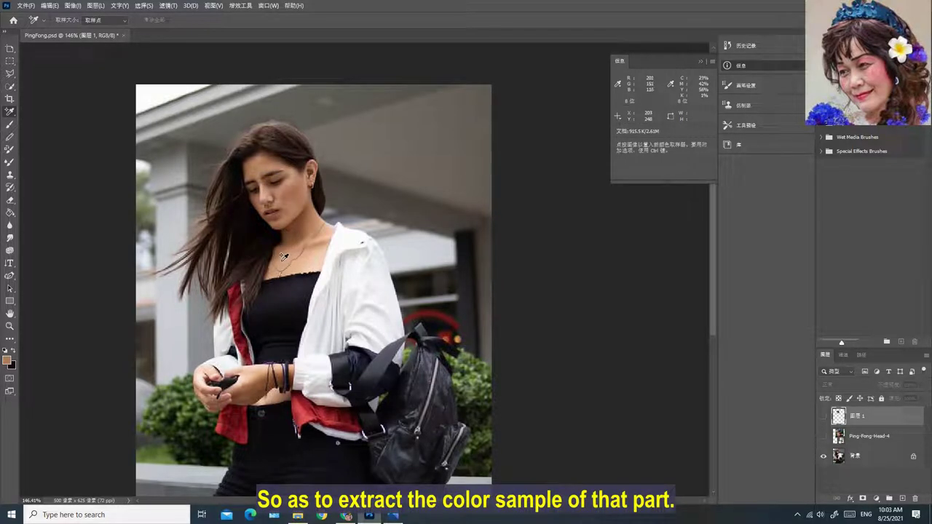
{"action": "left_click", "coordinate": [14, 362]}
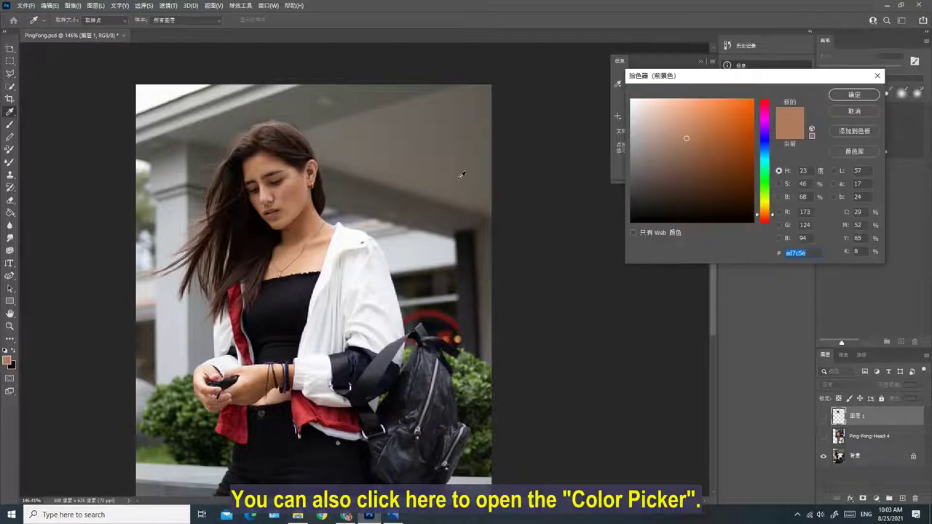
{"action": "mouse_move", "coordinate": [285, 254]}
{"action": "left_mouse_down"}
{"action": "mouse_move", "coordinate": [298, 252]}
{"action": "mouse_move", "coordinate": [290, 249]}
{"action": "left_mouse_up"}
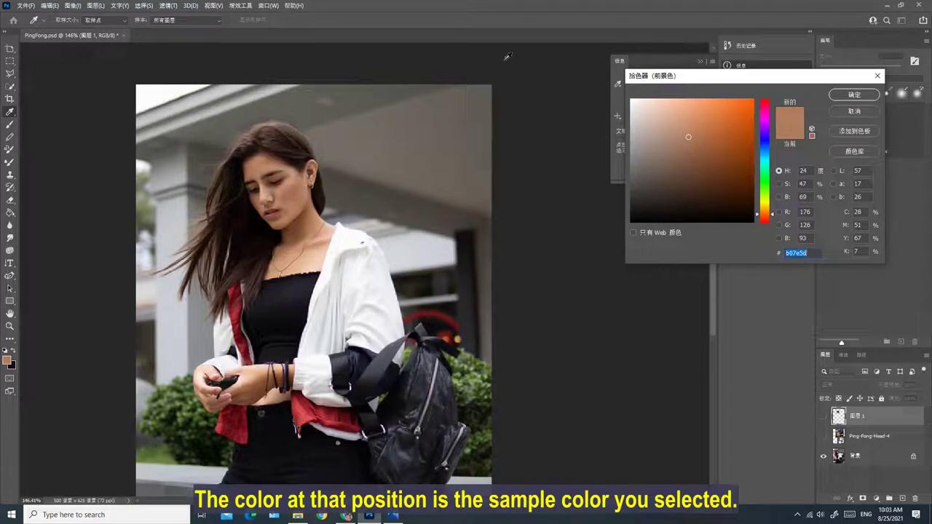
{"action": "left_click", "coordinate": [843, 97]}
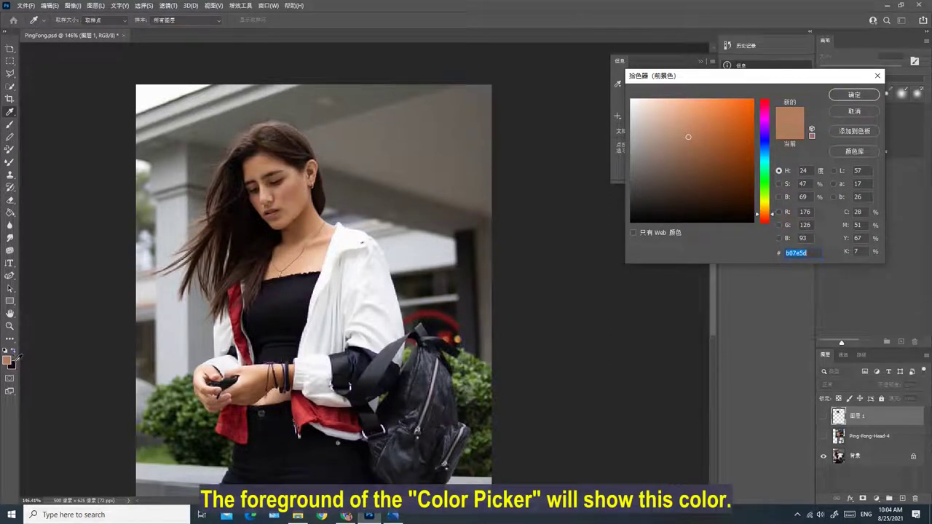
{"action": "left_click_drag", "start_coordinate": [282, 252], "coordinate": [291, 249]}
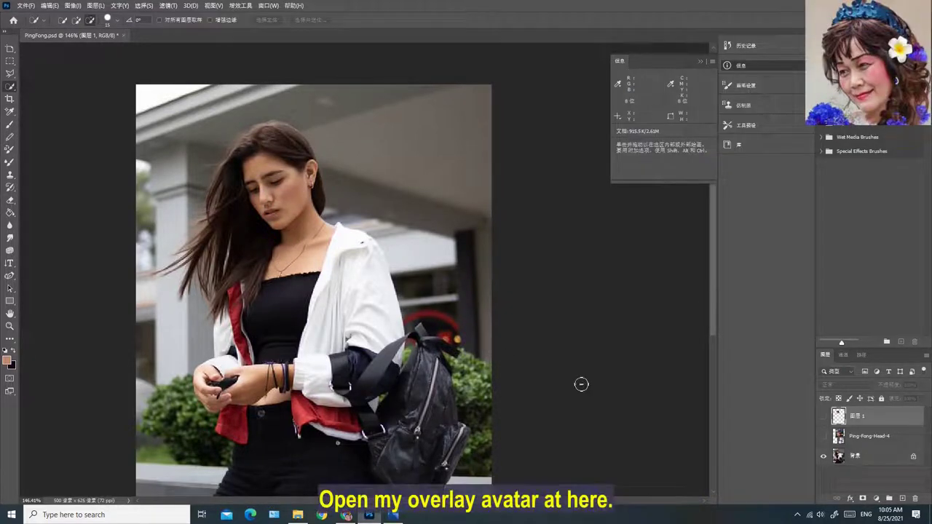
- Show the overlay head layer 图层 1 and select its face with the Quick Selection tool
{"action": "left_click", "coordinate": [824, 416]}
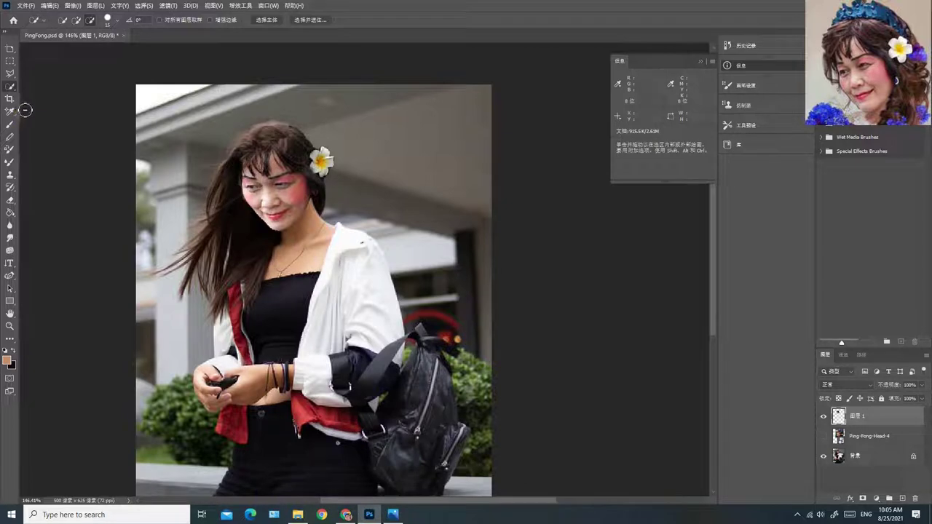
{"action": "left_click", "coordinate": [10, 88]}
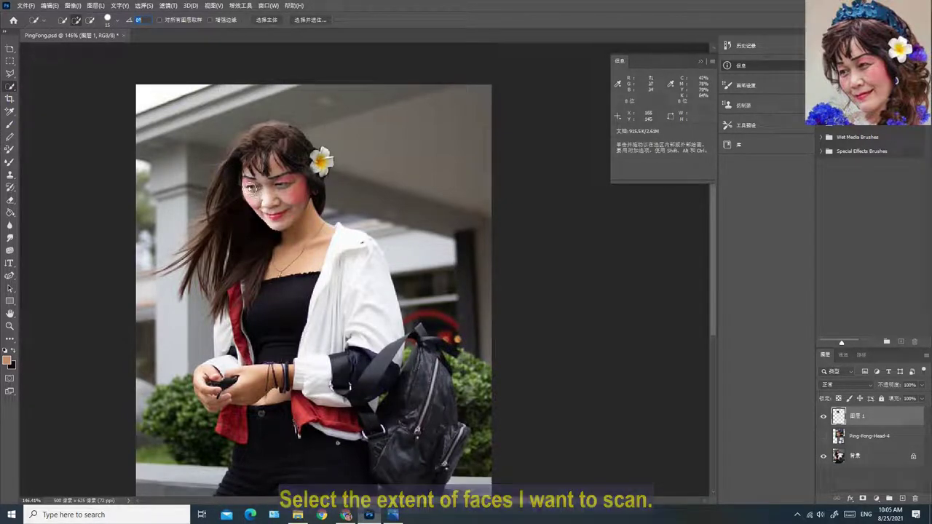
{"action": "mouse_move", "coordinate": [255, 189]}
{"action": "left_mouse_down"}
{"action": "mouse_move", "coordinate": [246, 182]}
{"action": "mouse_move", "coordinate": [259, 166]}
{"action": "mouse_move", "coordinate": [288, 175]}
{"action": "mouse_move", "coordinate": [303, 235]}
{"action": "left_mouse_up"}
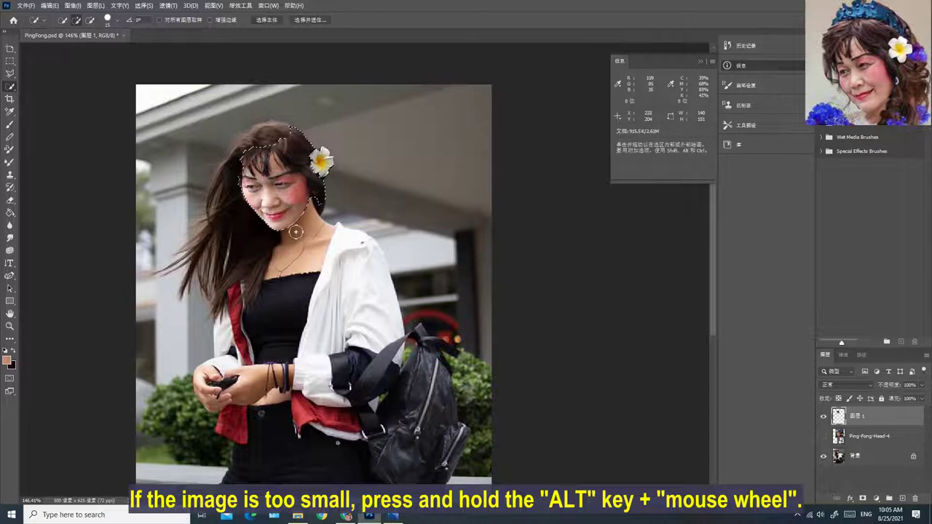
- Narrow the selection to the face by subtracting the hair beside the flower and around the crown
{"action": "scroll", "coordinate": [278, 179], "scroll_direction": "up", "scroll_amount": 2, "text": "alt"}
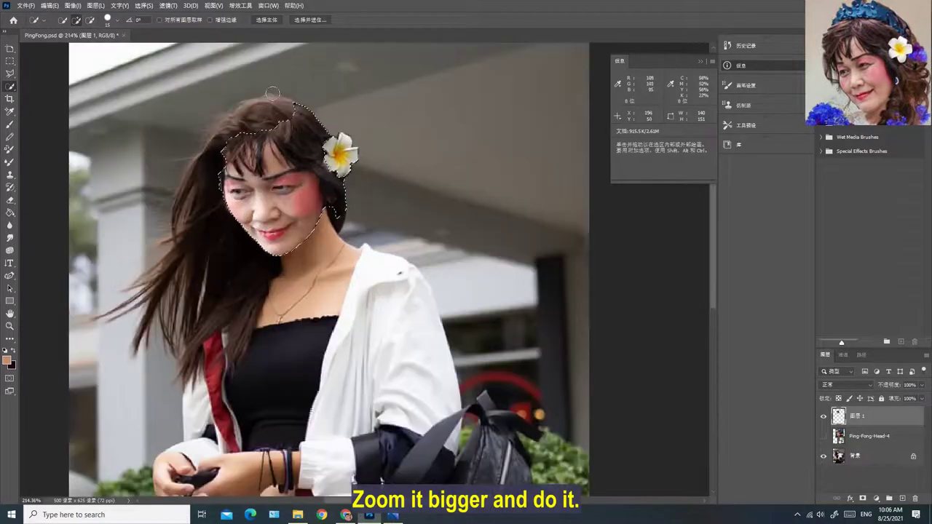
{"action": "left_click", "coordinate": [87, 21]}
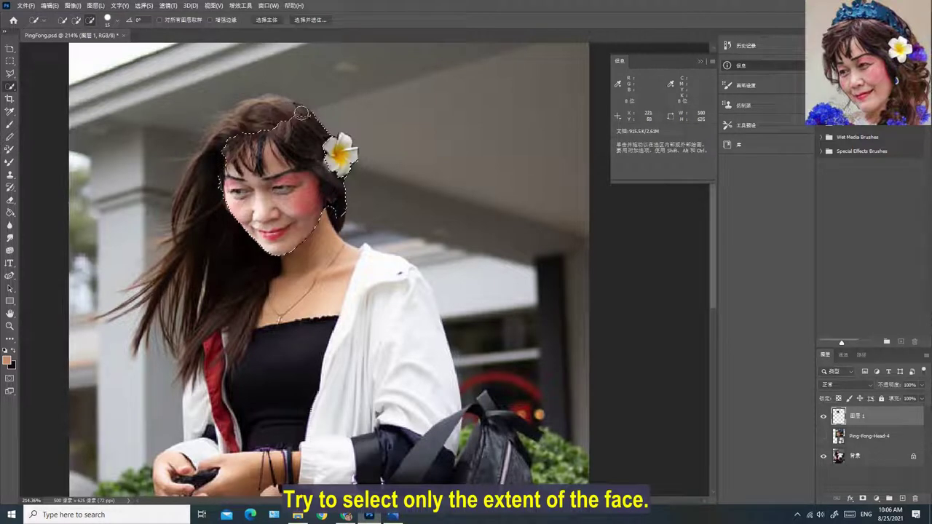
{"action": "left_click_drag", "start_coordinate": [313, 117], "coordinate": [322, 121]}
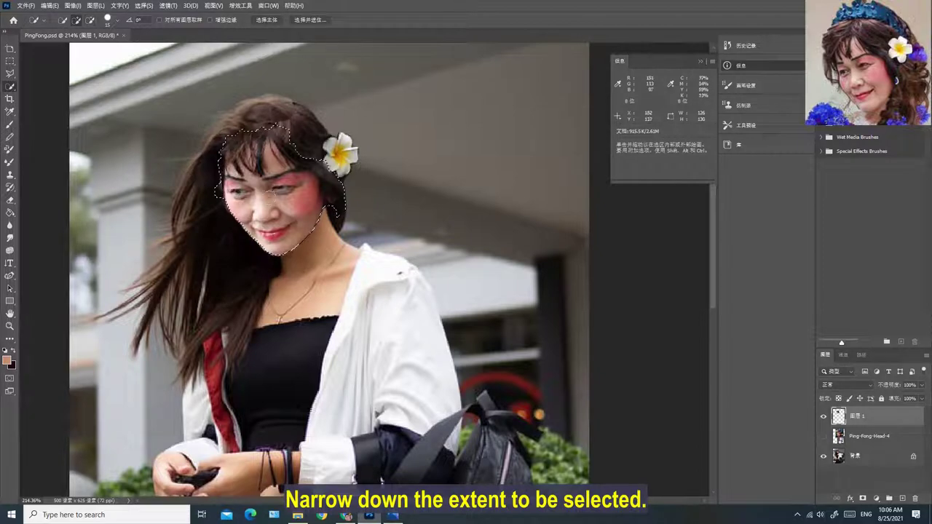
{"action": "left_click_drag", "start_coordinate": [209, 171], "coordinate": [273, 249]}
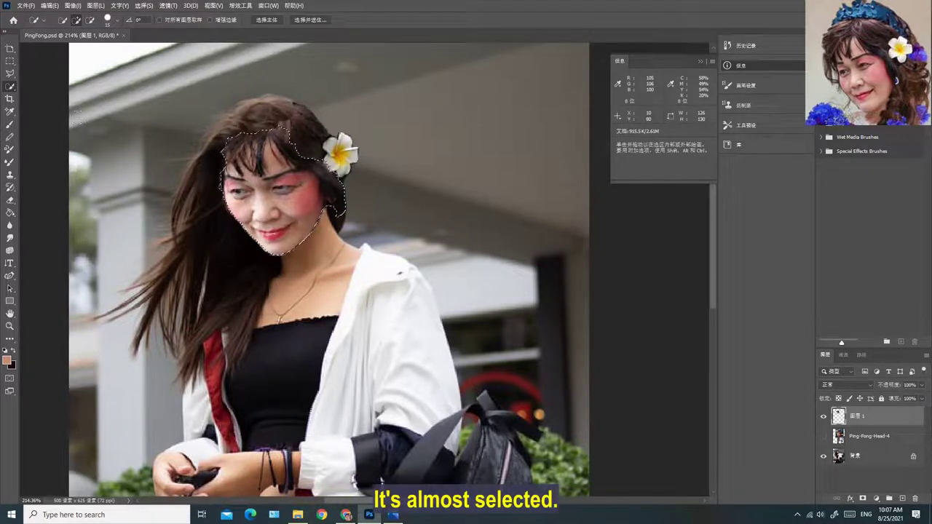
- Choose the Color Replacement tool and reduce its brush size to 19 px for working on the face
{"action": "left_click", "coordinate": [11, 150]}
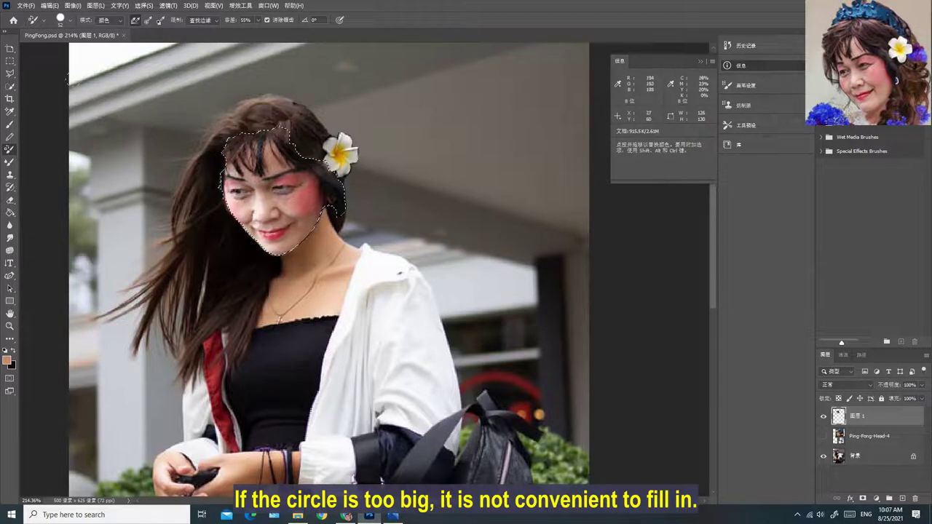
{"action": "left_click", "coordinate": [73, 24]}
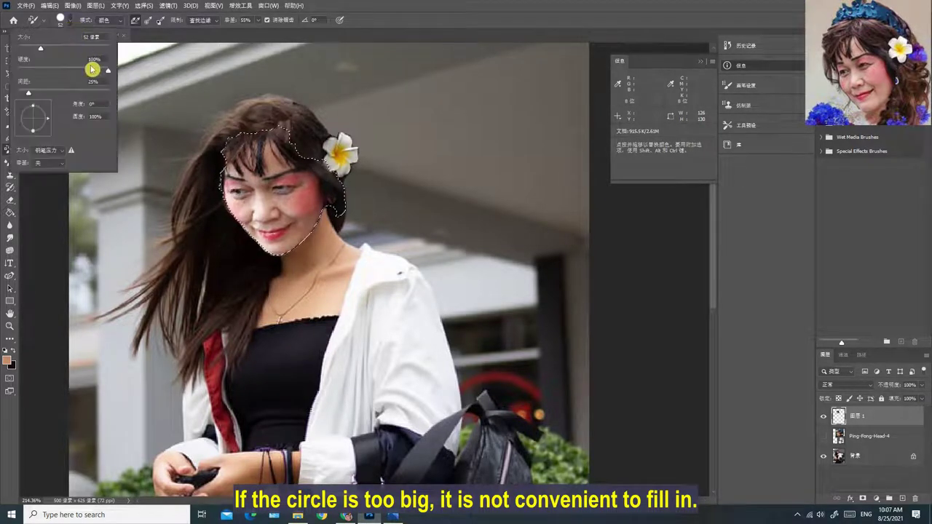
{"action": "left_click_drag", "start_coordinate": [43, 52], "coordinate": [25, 51]}
{"action": "key", "text": "Return"}
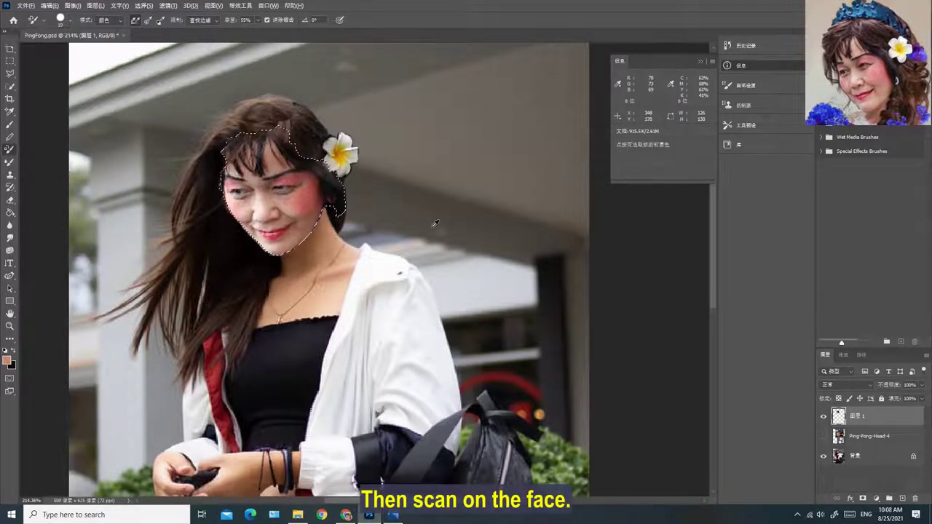
- Paint the sampled skin tone over the selected face on 图层 1, covering the forehead, eyelids and pink cheeks
{"action": "scroll", "coordinate": [430, 219], "scroll_direction": "up", "scroll_amount": 5}
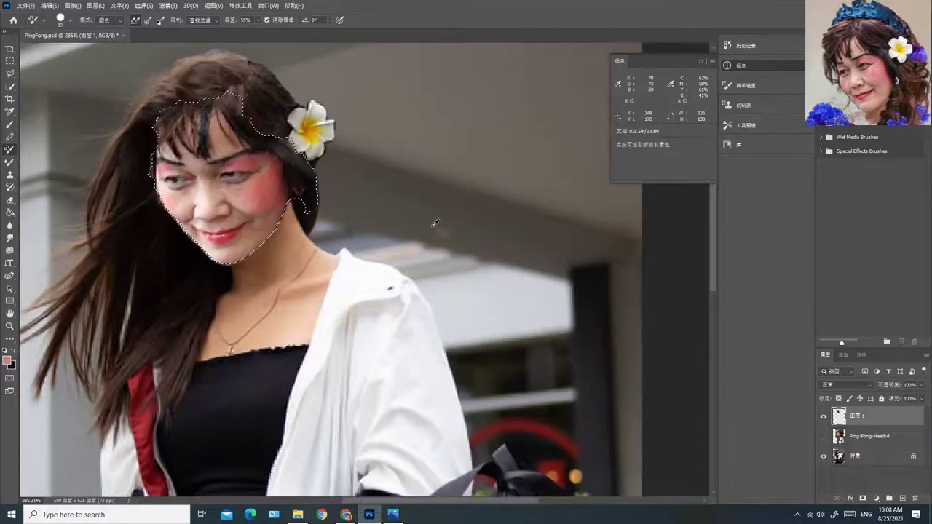
{"action": "scroll", "coordinate": [430, 220], "scroll_direction": "up", "scroll_amount": 2}
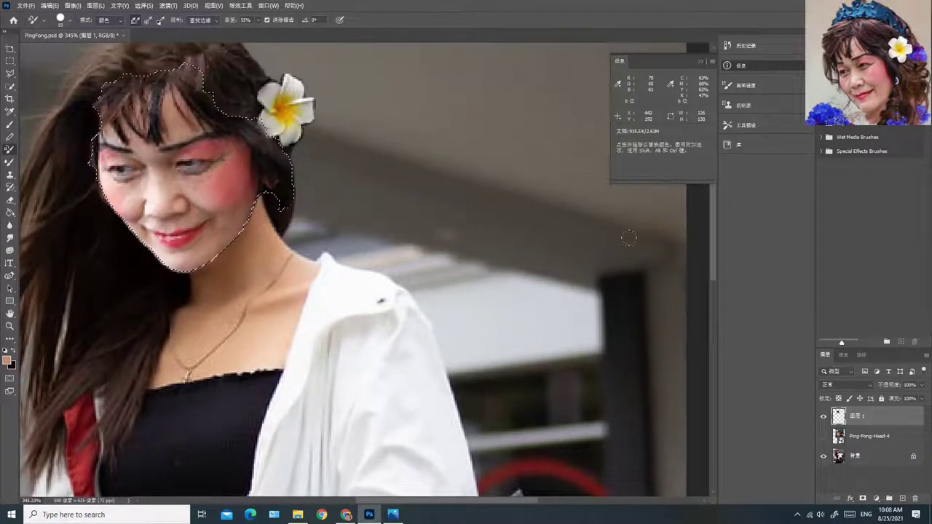
{"action": "left_click_drag", "start_coordinate": [713, 231], "coordinate": [712, 202]}
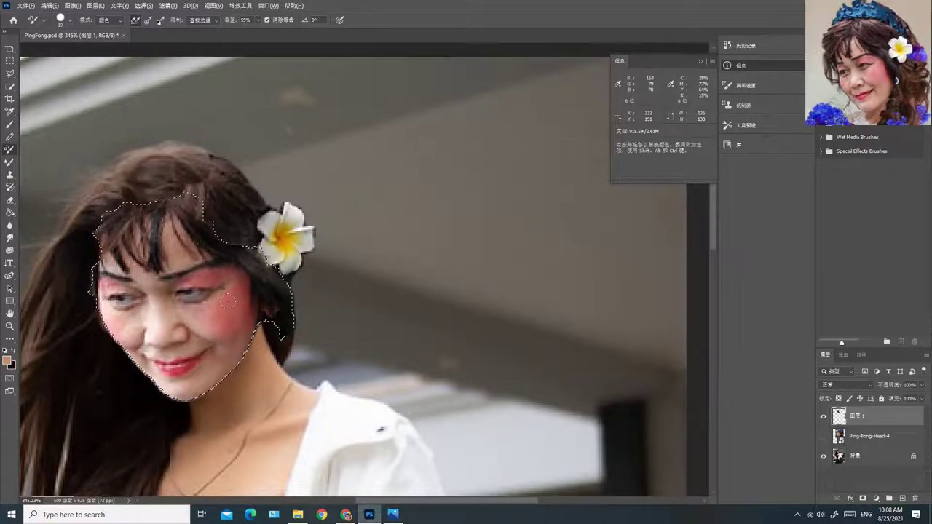
{"action": "scroll", "coordinate": [227, 300], "scroll_direction": "up", "scroll_amount": 3}
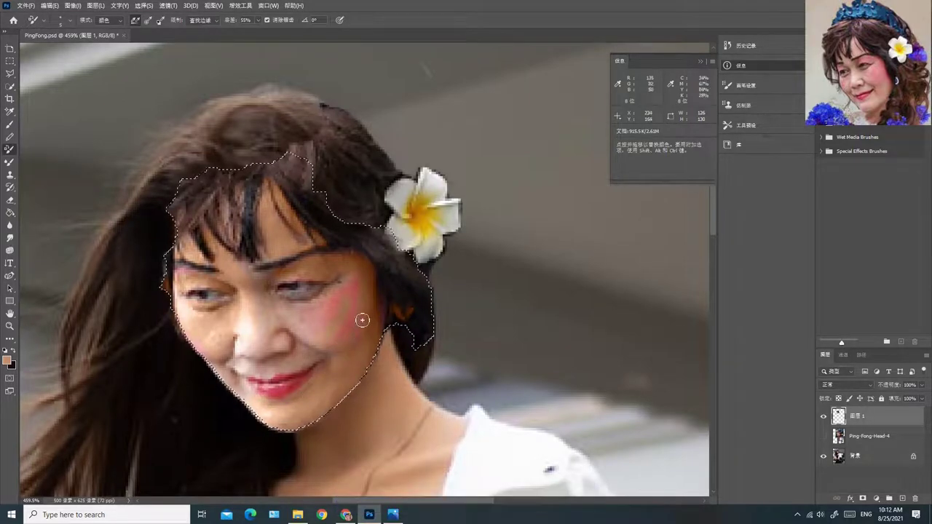
{"action": "mouse_move", "coordinate": [364, 318]}
{"action": "left_mouse_down"}
{"action": "mouse_move", "coordinate": [313, 337]}
{"action": "mouse_move", "coordinate": [341, 290]}
{"action": "left_mouse_up"}
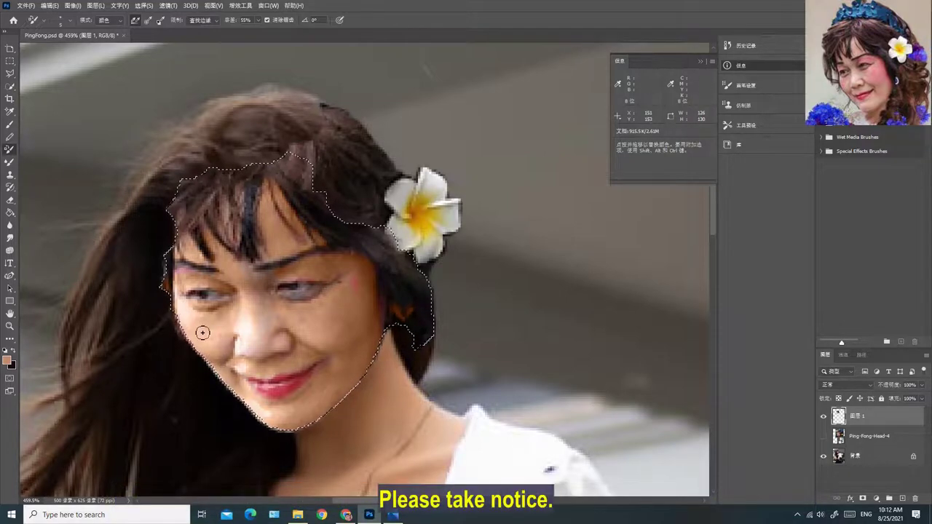
- Examine the whole photo to compare the recolored face with the skin tone of the body
{"action": "key", "text": "ctrl+d"}
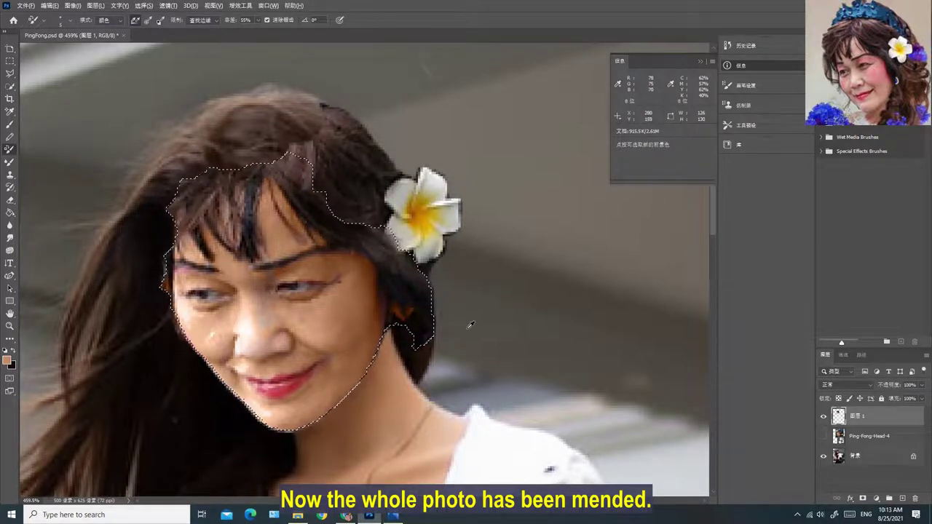
{"action": "scroll", "coordinate": [470, 324], "scroll_direction": "down", "scroll_amount": 1}
{"action": "scroll", "coordinate": [470, 324], "scroll_direction": "down", "scroll_amount": 3}
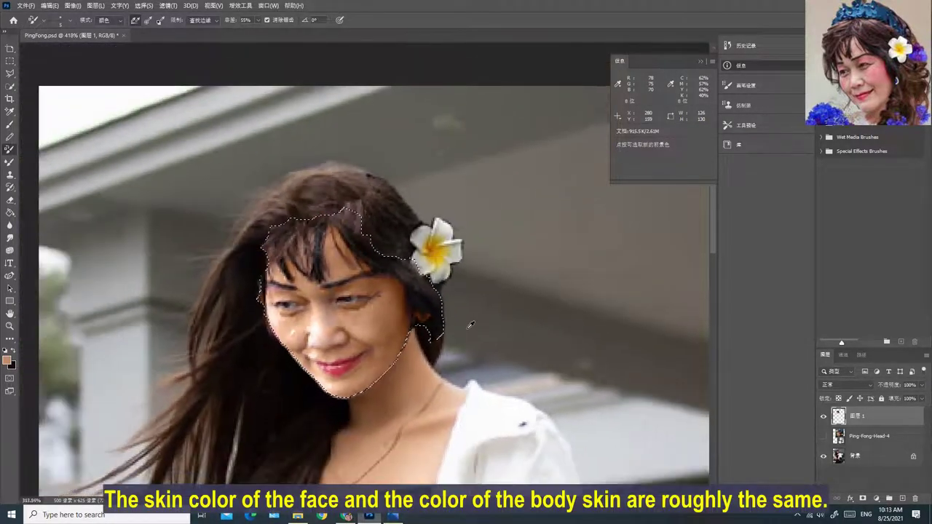
{"action": "scroll", "coordinate": [469, 324], "scroll_direction": "down", "scroll_amount": 2}
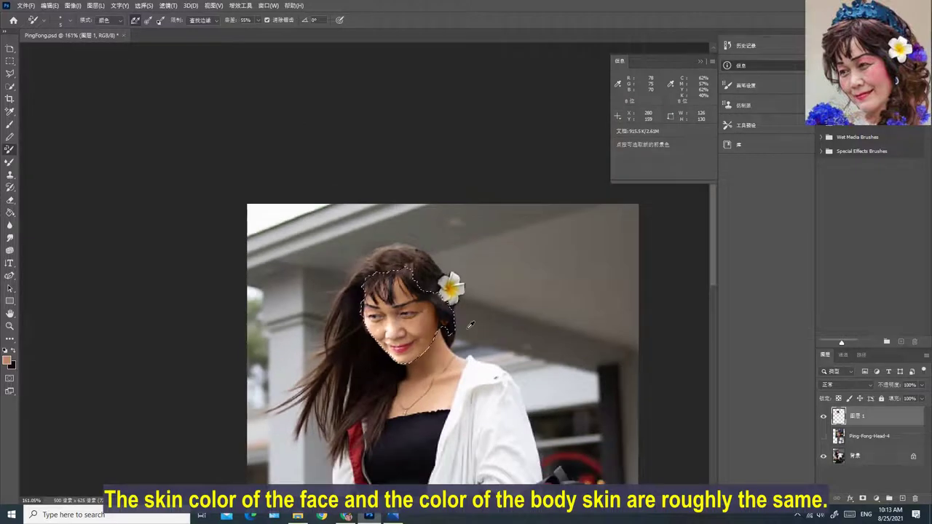
{"action": "scroll", "coordinate": [470, 324], "scroll_direction": "down", "scroll_amount": 3}
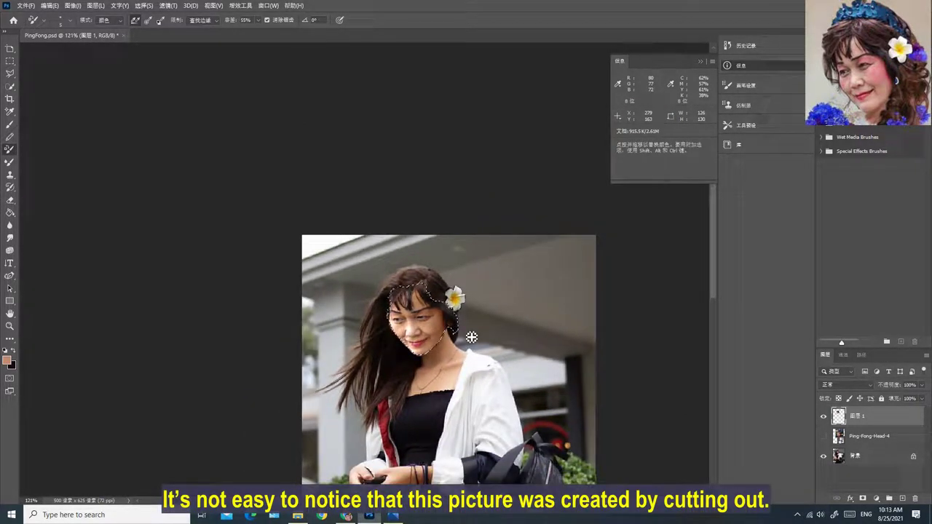
{"action": "scroll", "coordinate": [472, 338], "scroll_direction": "down", "scroll_amount": 1}
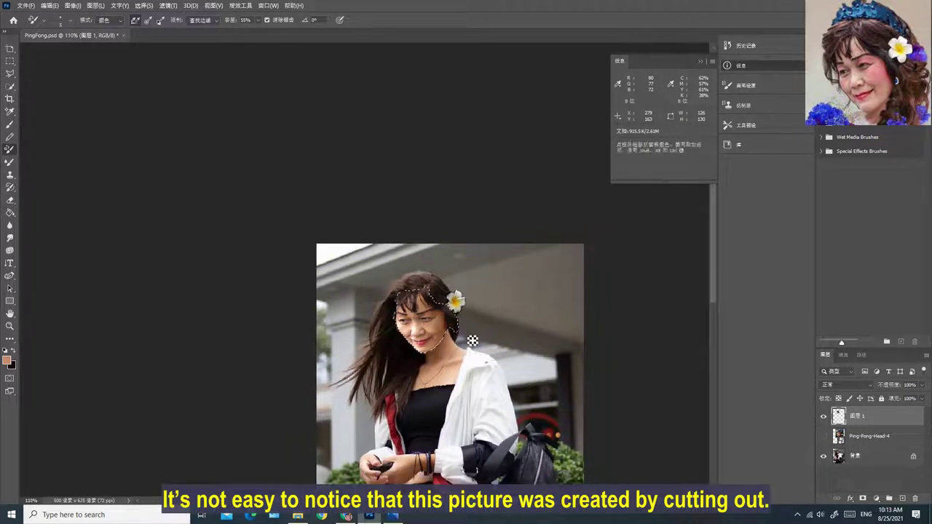
- Deselect the face and collapse the Info panel, leaving the whole photo in view
{"action": "key", "text": "w"}
{"action": "right_click", "coordinate": [424, 324]}
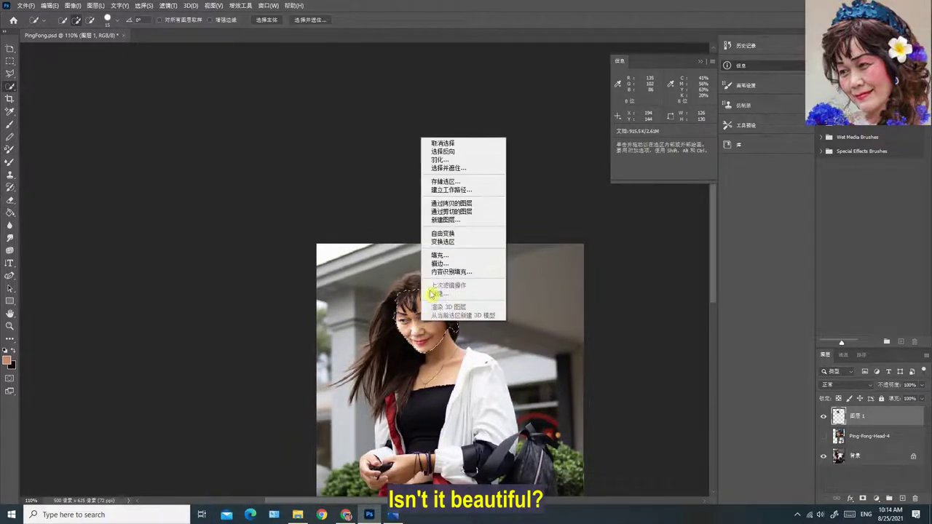
{"action": "left_click", "coordinate": [467, 143]}
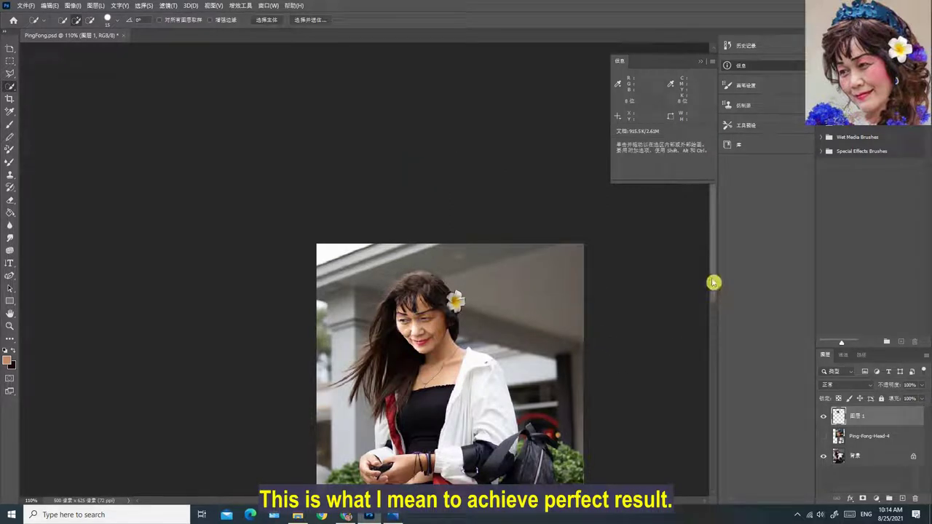
{"action": "left_click_drag", "start_coordinate": [714, 281], "coordinate": [719, 339]}
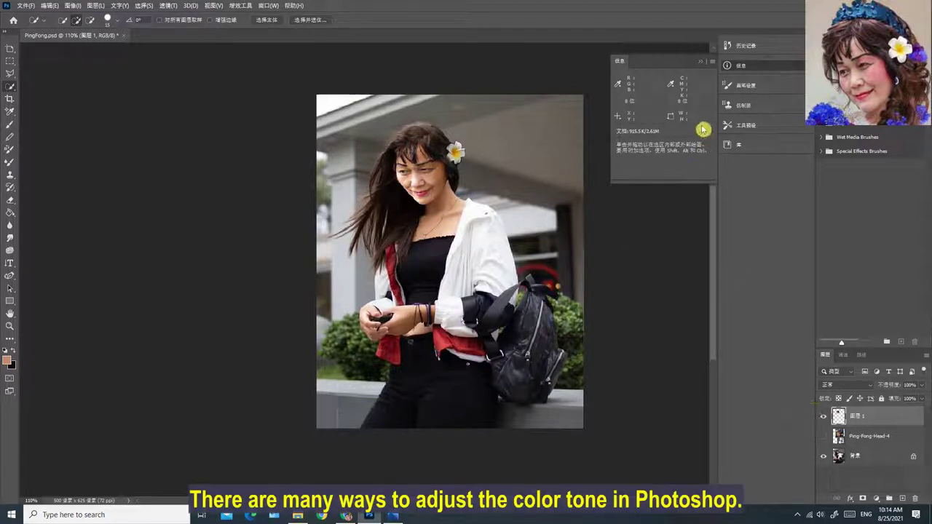
{"action": "left_click", "coordinate": [700, 63]}
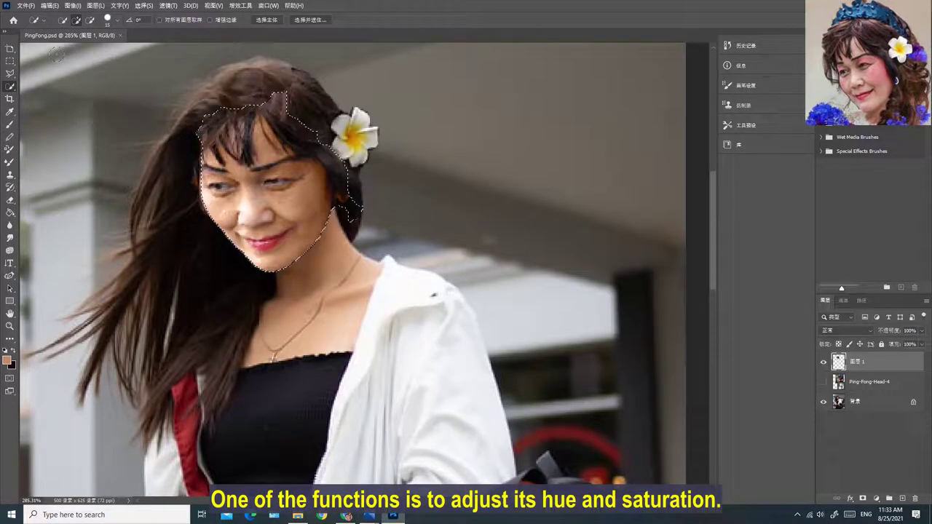
- Try a Hue/Saturation adjustment on the selected face with hue +7, saturation +14 and lightness +1
{"action": "left_click", "coordinate": [73, 6]}
{"action": "left_click", "coordinate": [76, 30]}
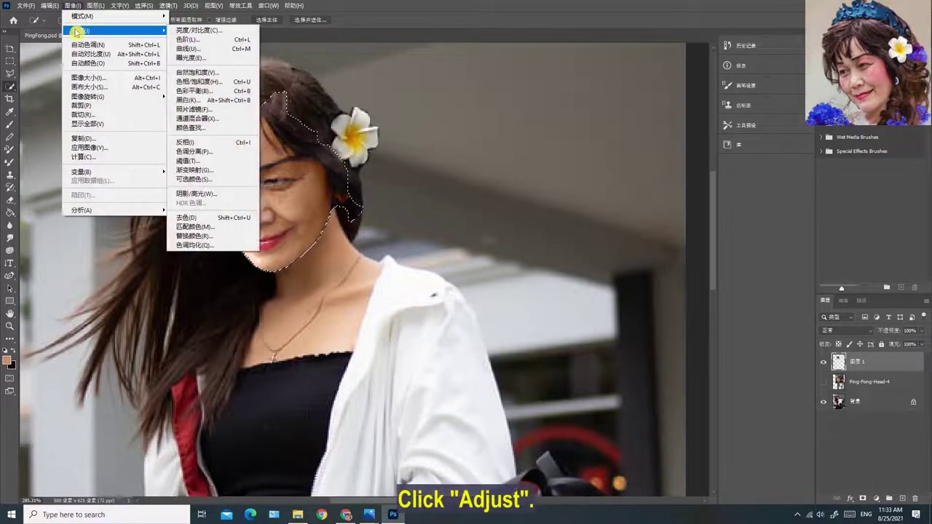
{"action": "left_click", "coordinate": [202, 84]}
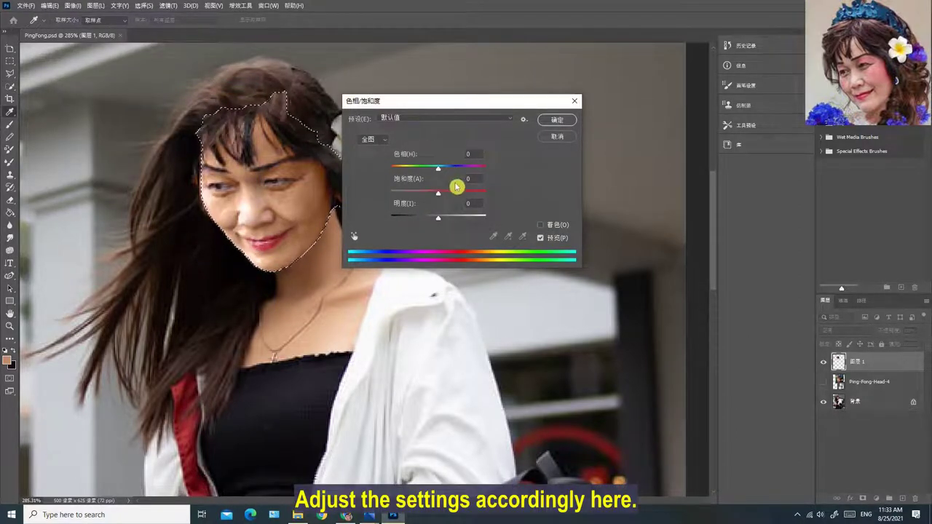
{"action": "left_click", "coordinate": [438, 172]}
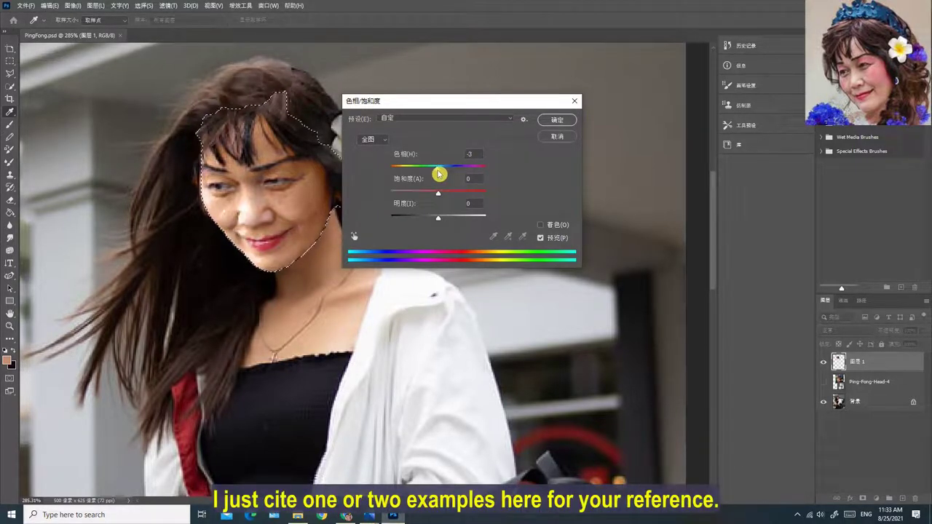
{"action": "left_click_drag", "start_coordinate": [440, 174], "coordinate": [443, 217]}
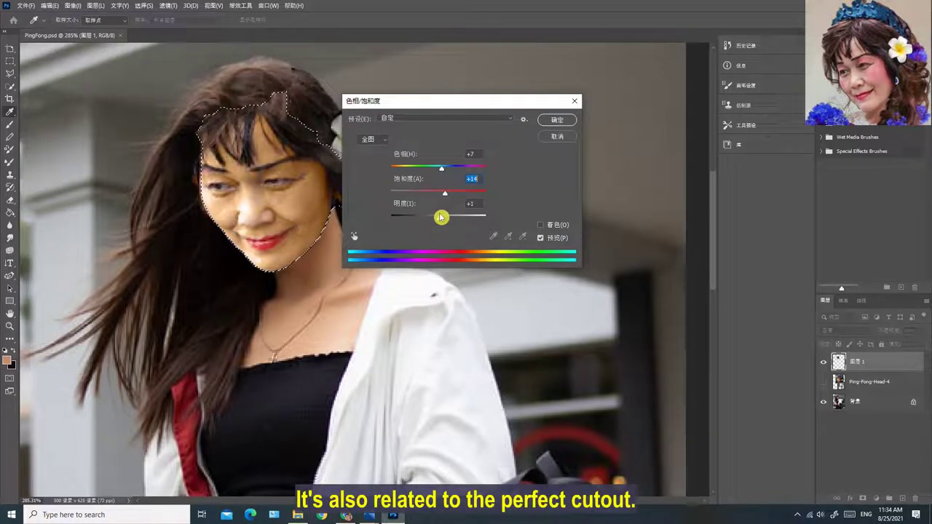
{"action": "left_click", "coordinate": [440, 217]}
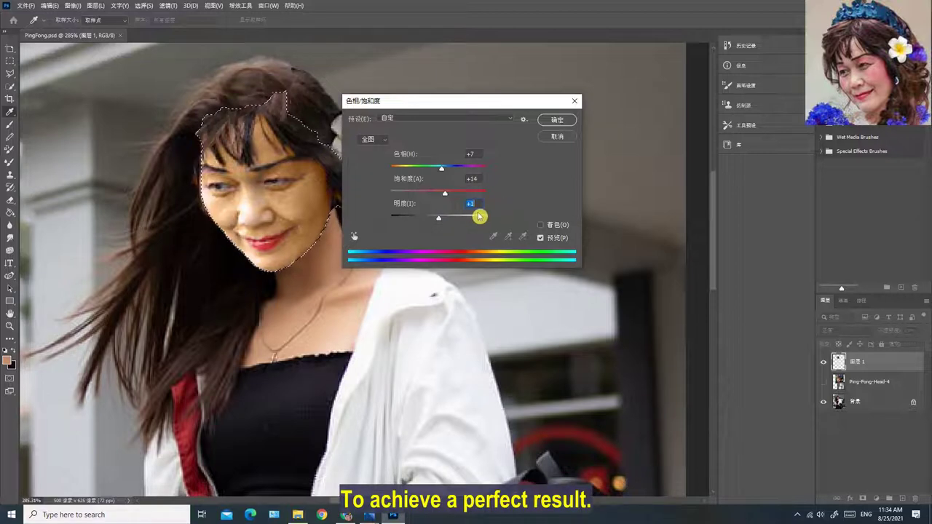
{"action": "left_click", "coordinate": [515, 121]}
{"action": "left_click", "coordinate": [515, 121]}
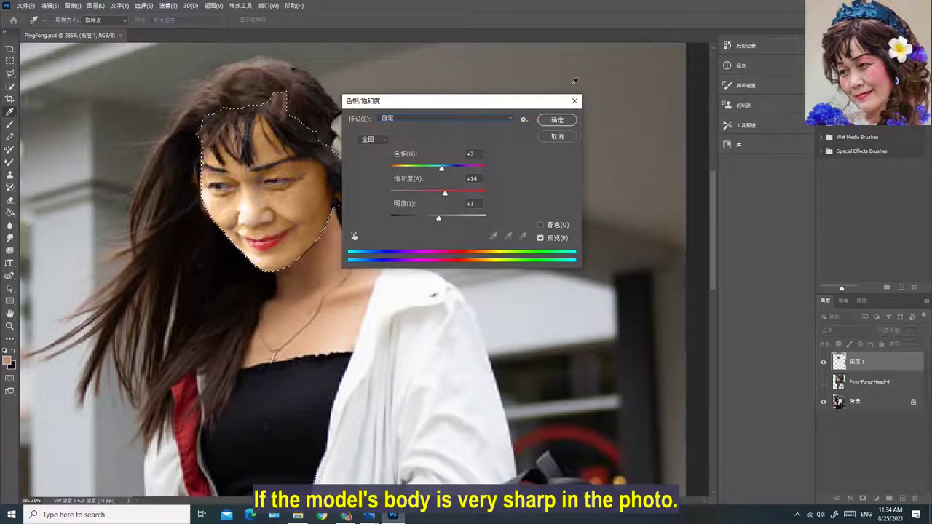
{"action": "left_click", "coordinate": [577, 102]}
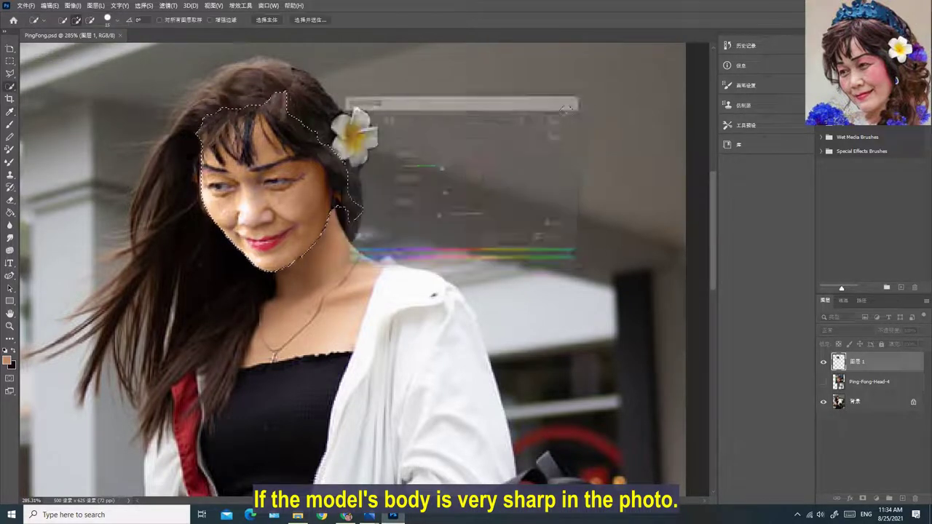
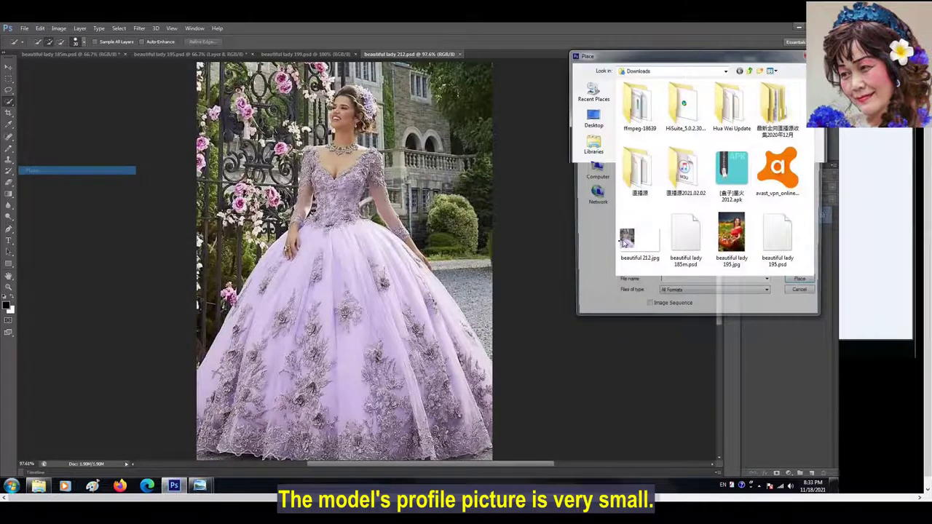
- Place the beautiful lady 236 photo into beautiful lady 212.psd at its original size
{"action": "left_click", "coordinate": [805, 285]}
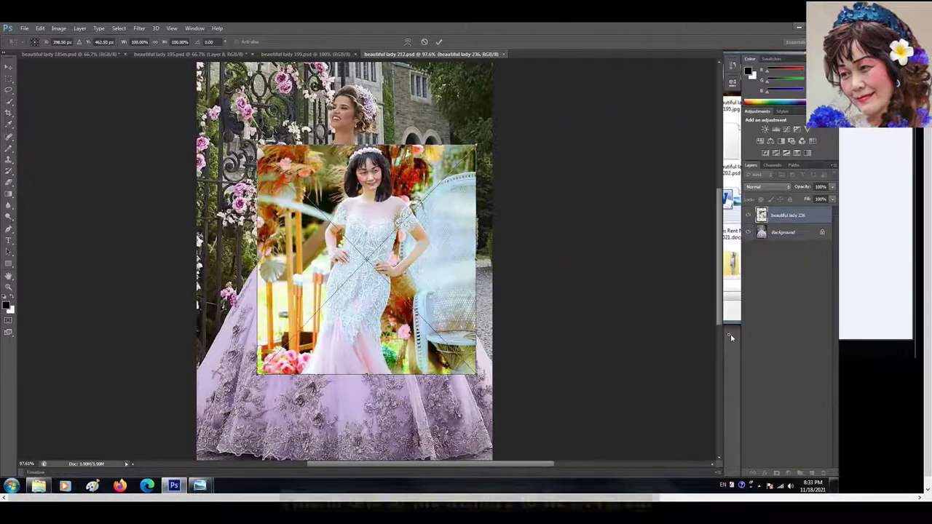
{"action": "left_click", "coordinate": [11, 104]}
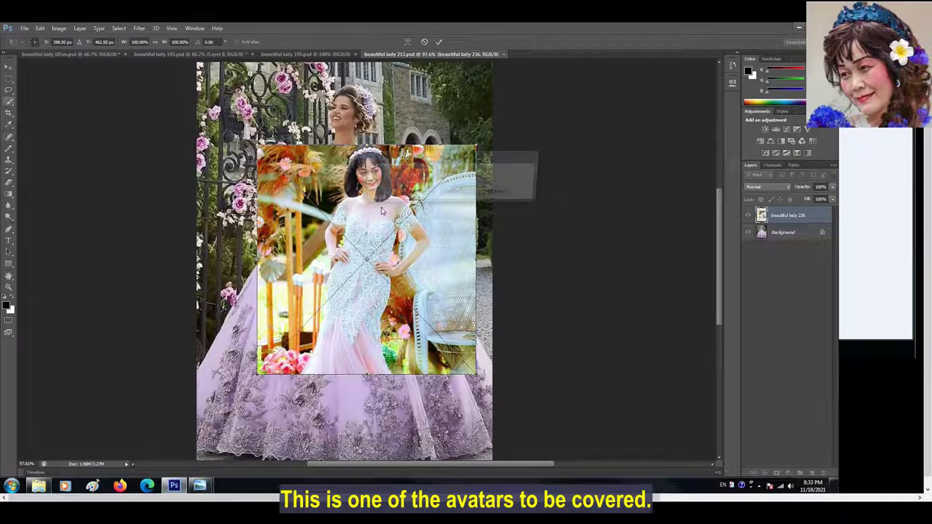
{"action": "left_click", "coordinate": [407, 195]}
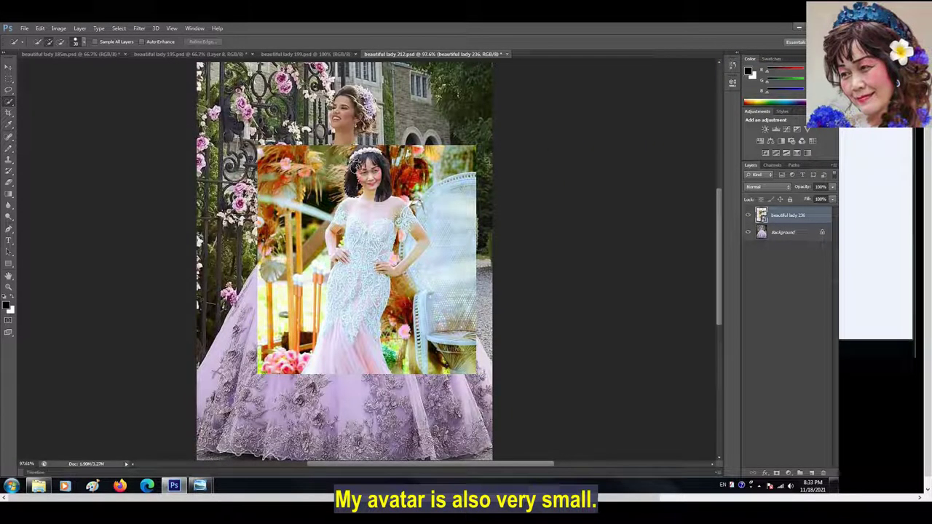
- Select the head on the beautiful lady 236 layer with Quick Selection, copy it to a new layer and hide the source layer
{"action": "mouse_move", "coordinate": [376, 173]}
{"action": "left_mouse_down"}
{"action": "mouse_move", "coordinate": [389, 192]}
{"action": "mouse_move", "coordinate": [373, 184]}
{"action": "mouse_move", "coordinate": [362, 191]}
{"action": "left_mouse_up"}
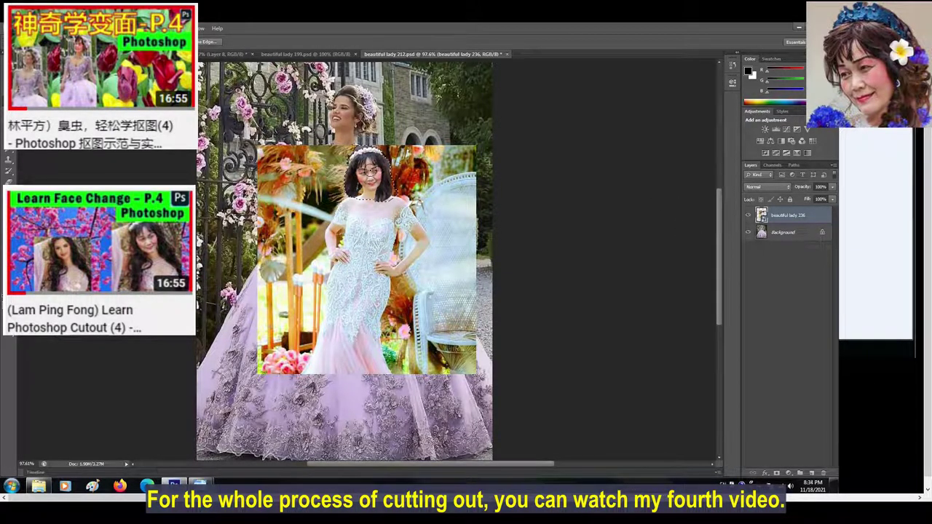
{"action": "right_click", "coordinate": [379, 171]}
{"action": "left_click", "coordinate": [399, 243]}
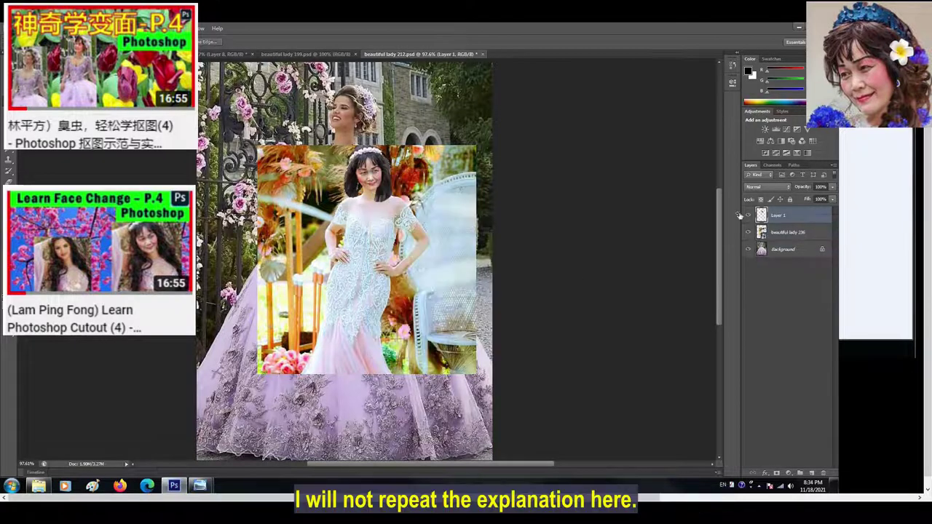
{"action": "left_click", "coordinate": [748, 231]}
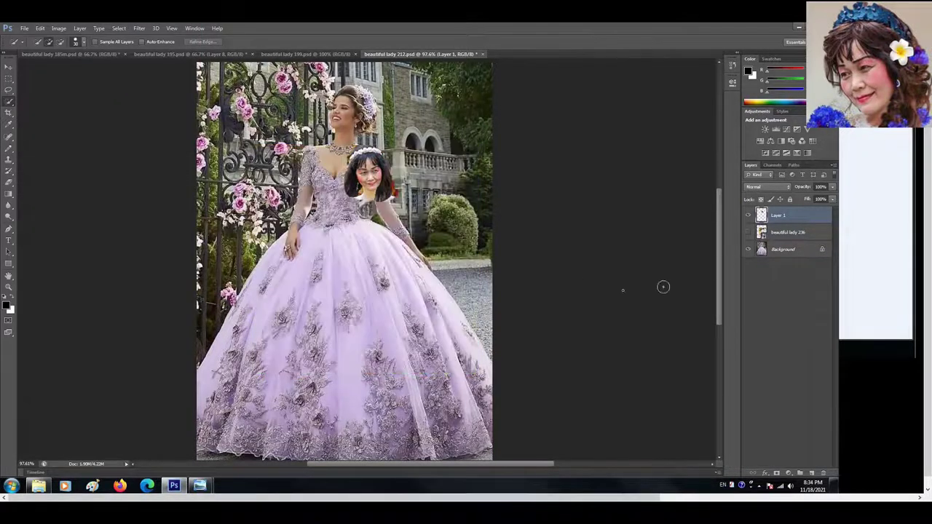
- Try enlarging the small cut-out head to about 115.5% by 111.1% and positioning it beside the model's head
{"action": "key", "text": "ctrl+t"}
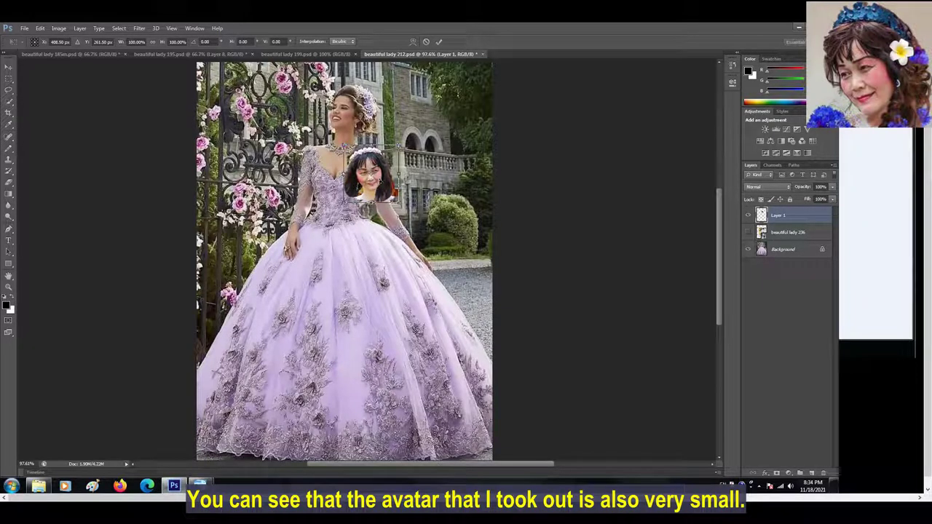
{"action": "left_click_drag", "start_coordinate": [382, 168], "coordinate": [396, 96]}
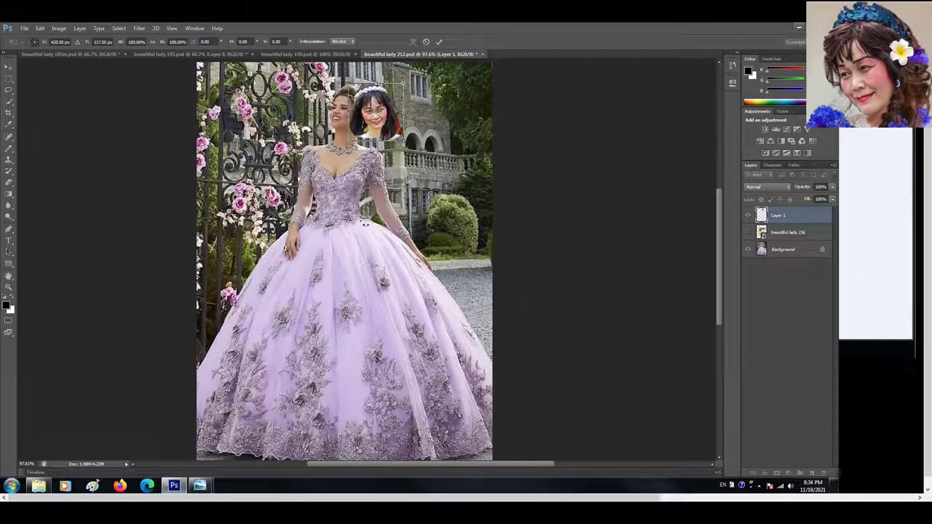
{"action": "left_click_drag", "start_coordinate": [349, 140], "coordinate": [345, 149]}
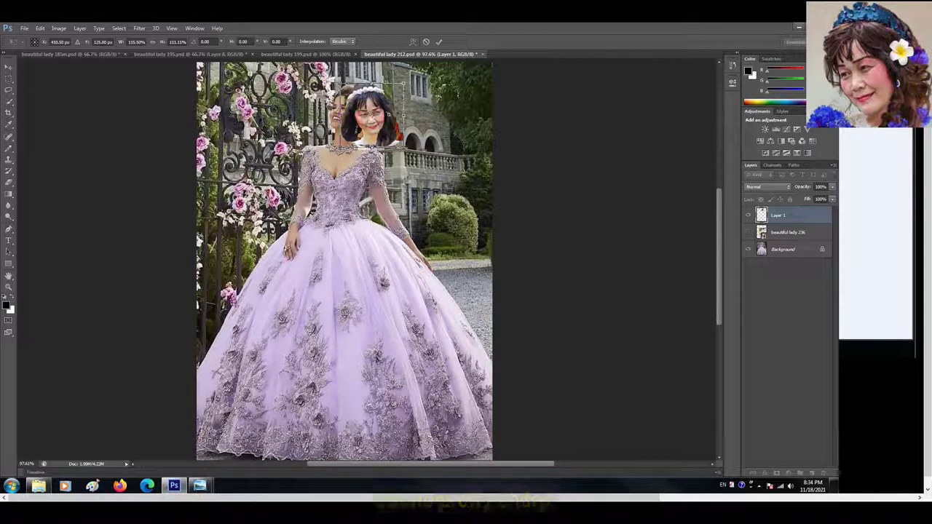
{"action": "left_click_drag", "start_coordinate": [391, 115], "coordinate": [431, 120]}
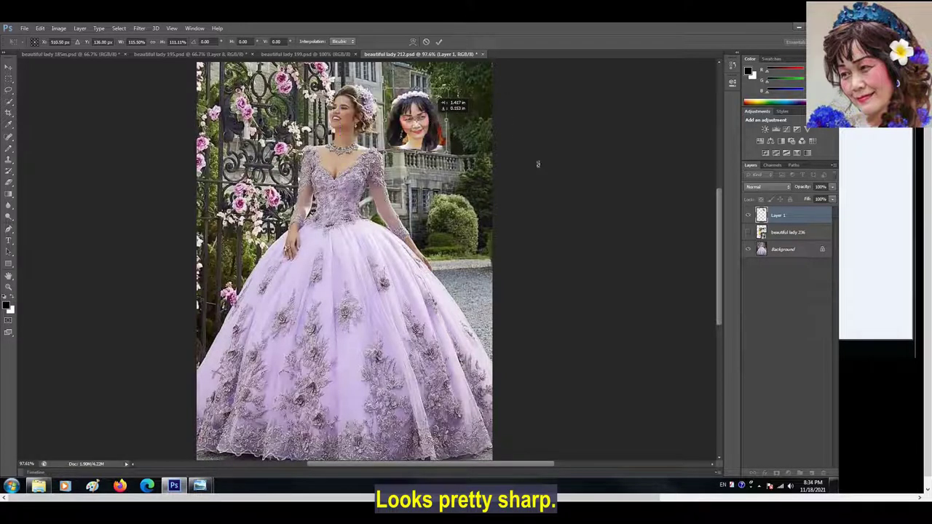
{"action": "key", "text": "Escape"}
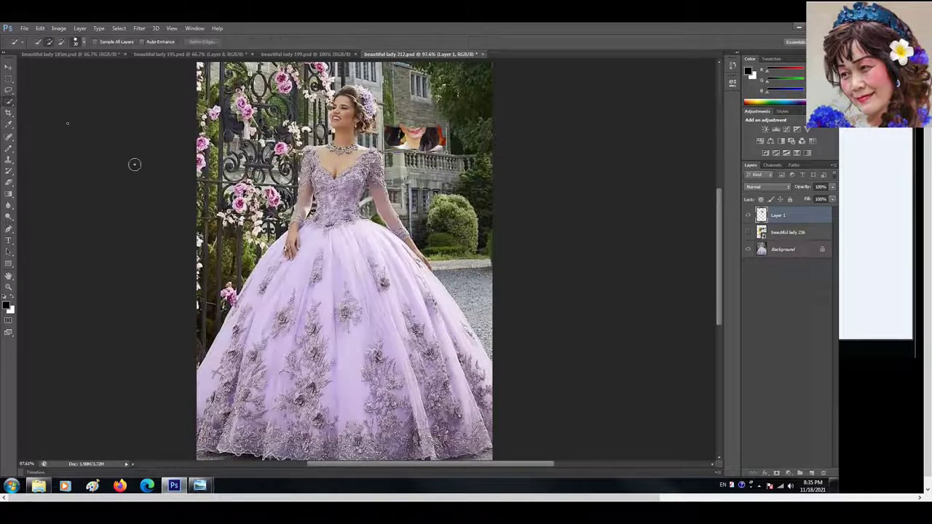
- Place the large Head 4 portrait with the blue flower headband from Downloads over the gown, slightly below the small cut-out head
{"action": "left_click", "coordinate": [25, 28]}
{"action": "left_click", "coordinate": [31, 170]}
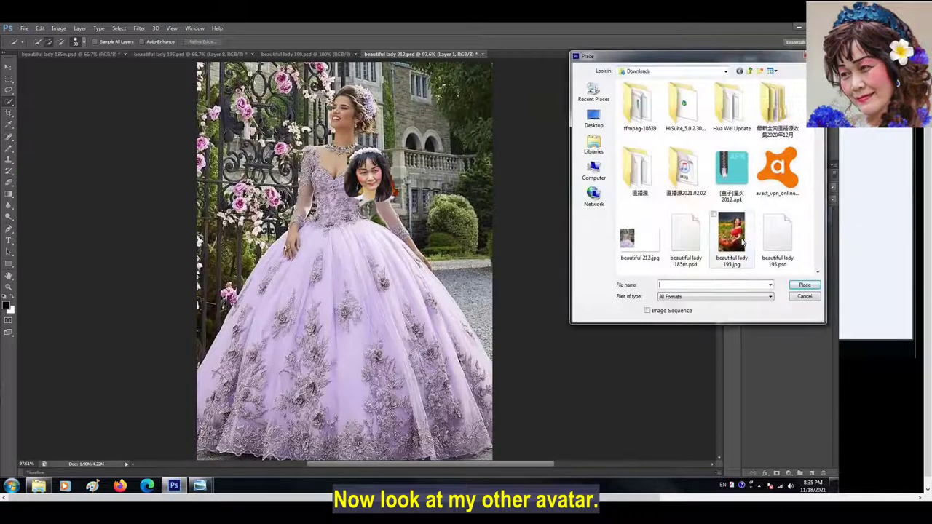
{"action": "scroll", "coordinate": [794, 276], "scroll_direction": "down", "scroll_amount": 5}
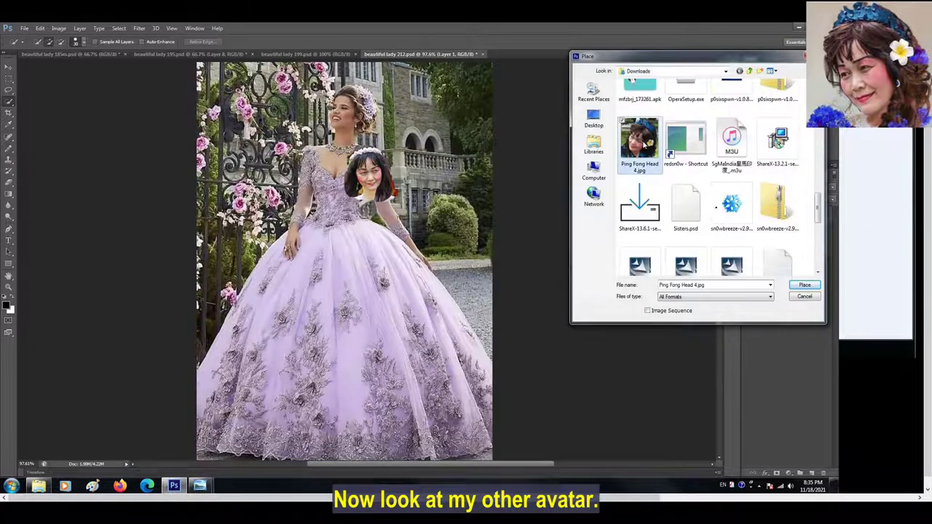
{"action": "left_click", "coordinate": [792, 286]}
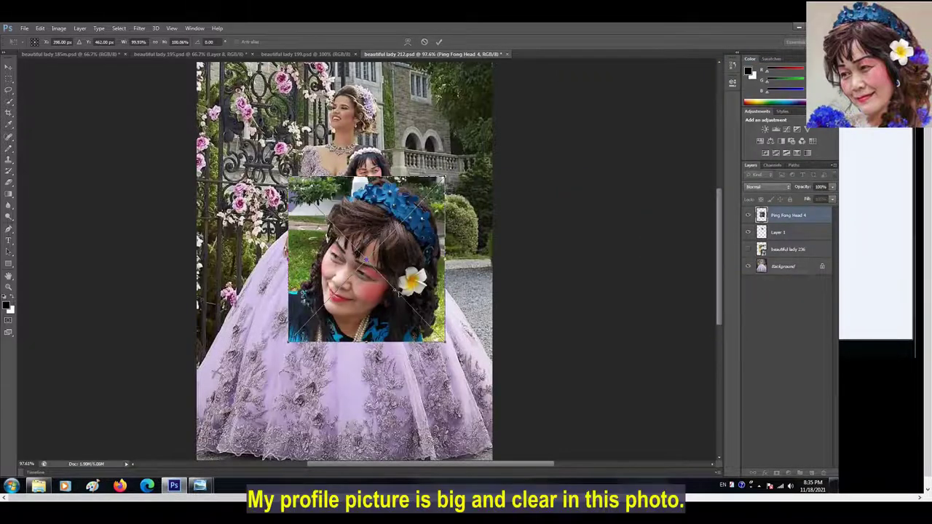
{"action": "mouse_move", "coordinate": [366, 259]}
{"action": "left_mouse_down"}
{"action": "mouse_move", "coordinate": [341, 301]}
{"action": "mouse_move", "coordinate": [363, 290]}
{"action": "left_mouse_up"}
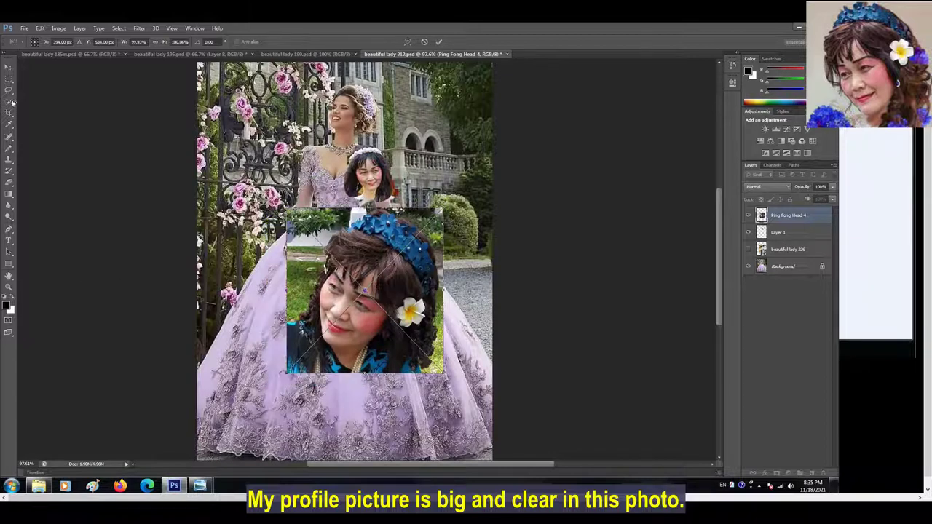
{"action": "key", "text": "w"}
{"action": "key", "text": "Return"}
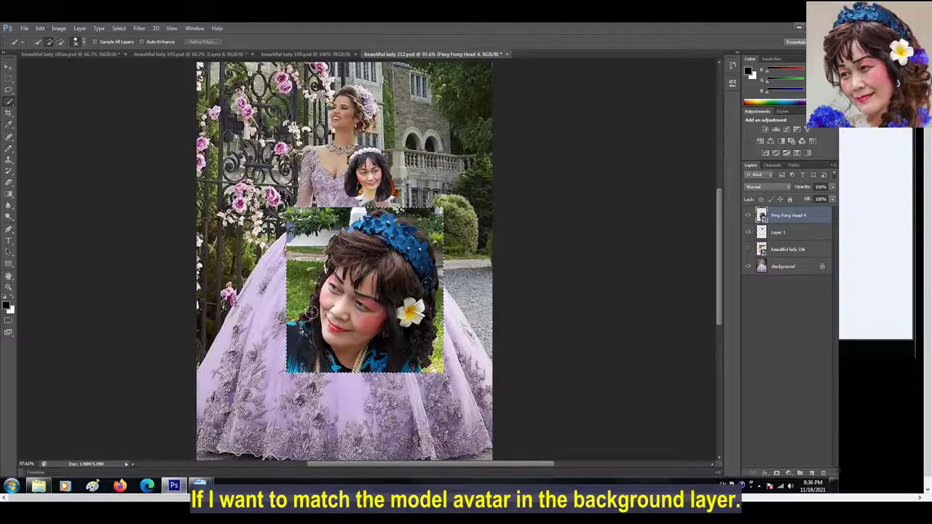
- Select only the head in the placed Head 4 portrait, copy it to a new layer and hide the portrait layer
{"action": "left_click_drag", "start_coordinate": [311, 311], "coordinate": [320, 252]}
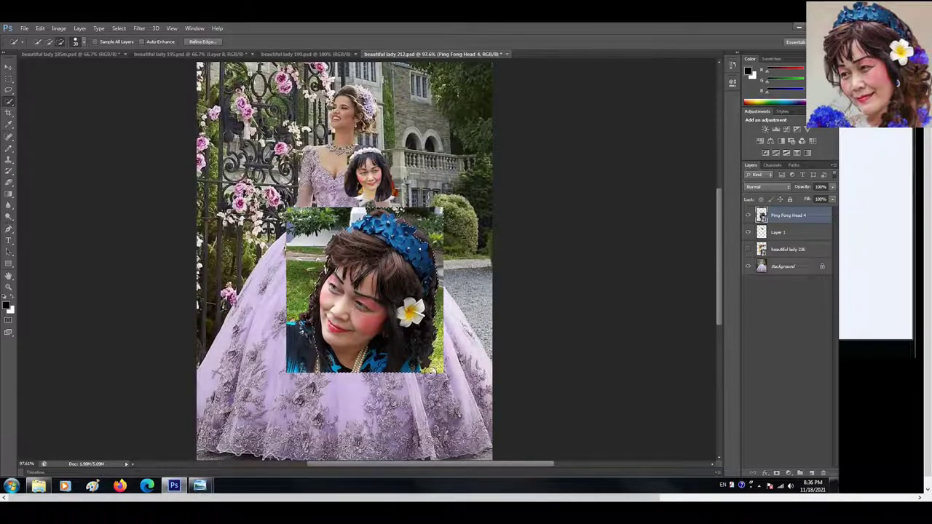
{"action": "right_click", "coordinate": [373, 261]}
{"action": "left_click", "coordinate": [405, 333]}
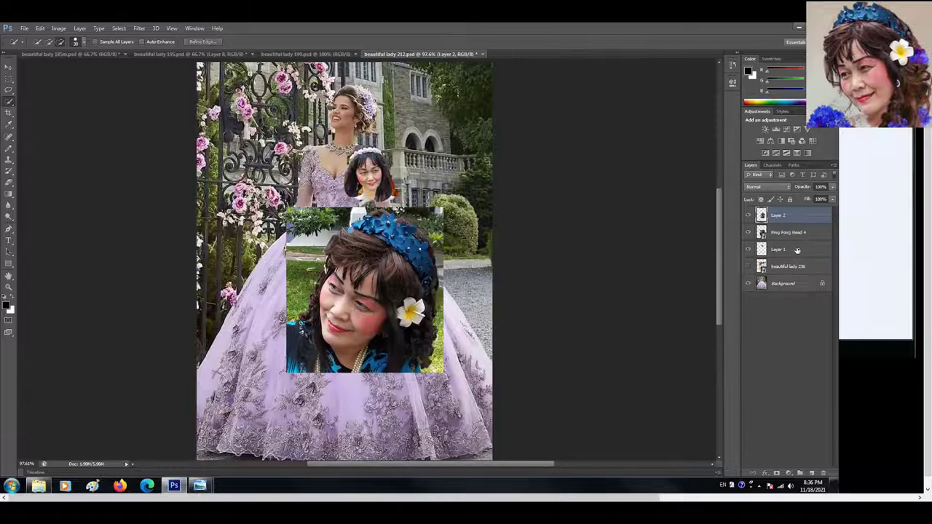
{"action": "left_click", "coordinate": [748, 232]}
- Move the large cut-out head beside the model's head and shrink it to about 38% width and 32% height
{"action": "key", "text": "ctrl+t"}
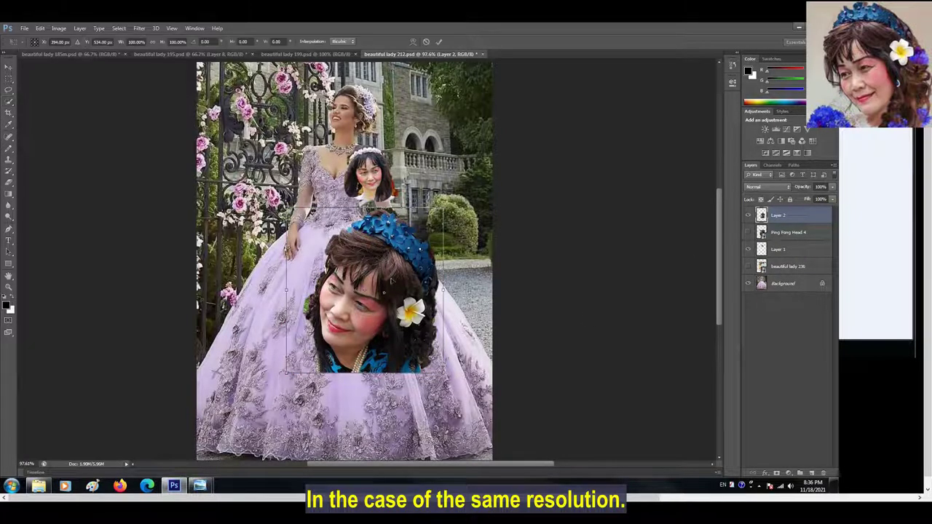
{"action": "left_click_drag", "start_coordinate": [386, 308], "coordinate": [232, 175]}
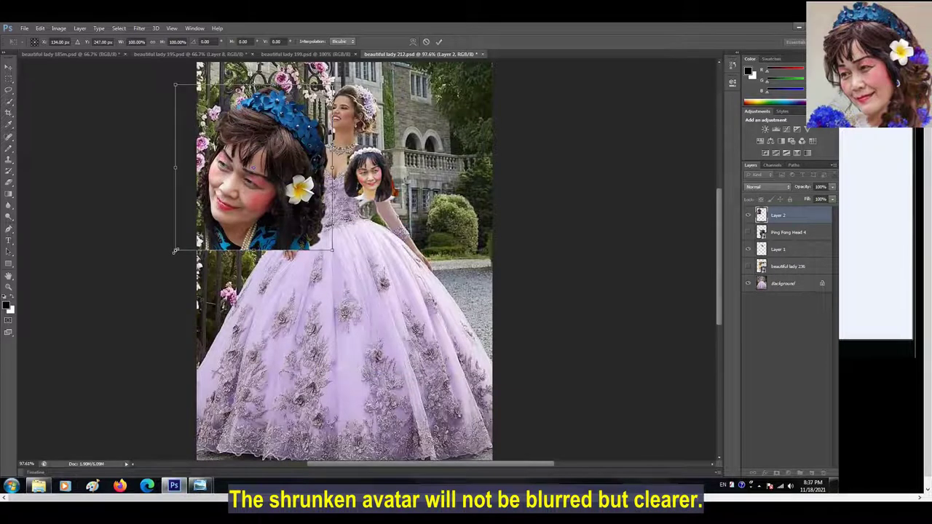
{"action": "left_click_drag", "start_coordinate": [178, 250], "coordinate": [259, 137]}
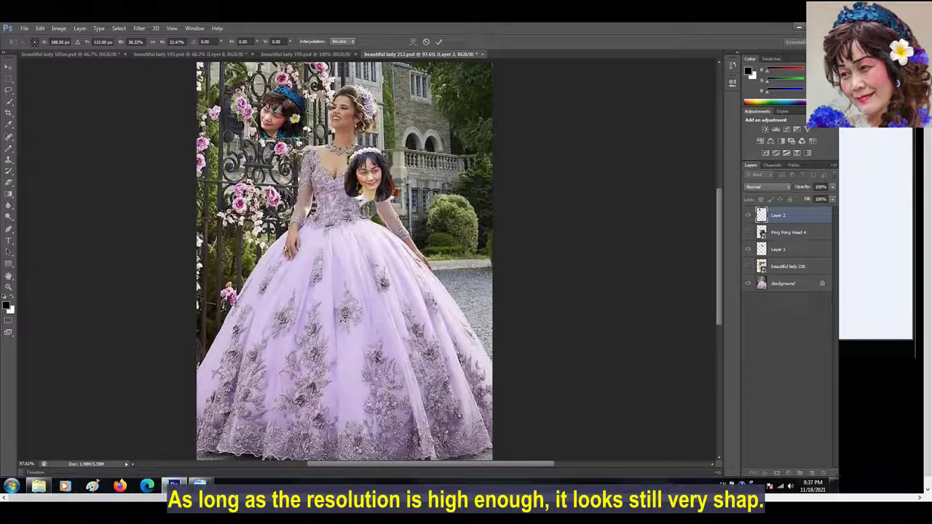
- Switch to the beautiful lady 185m.psd document and examine the model's large portrait up close
{"action": "left_click", "coordinate": [71, 54]}
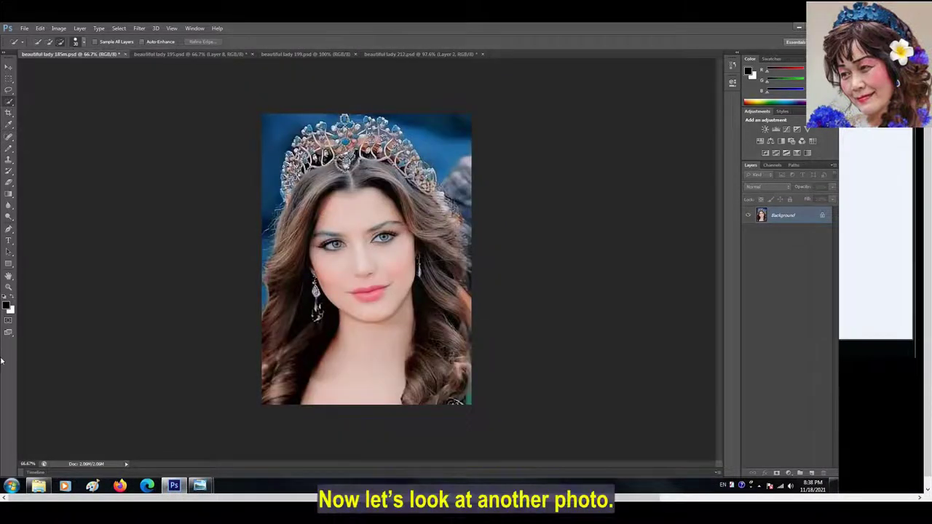
{"action": "scroll", "coordinate": [552, 294], "scroll_direction": "up", "scroll_amount": 3}
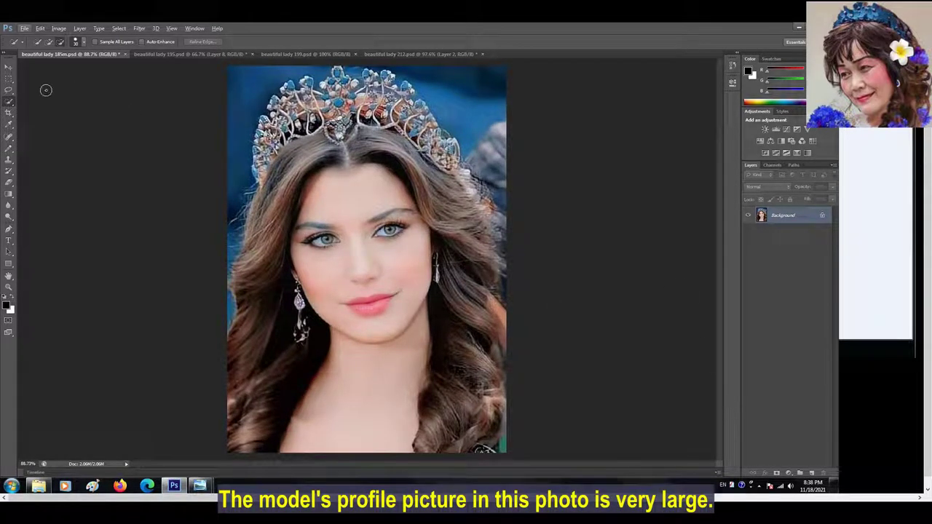
- Place the Head 4 portrait with the blue flower headband from Downloads over the crowned model's face
{"action": "left_click", "coordinate": [25, 29]}
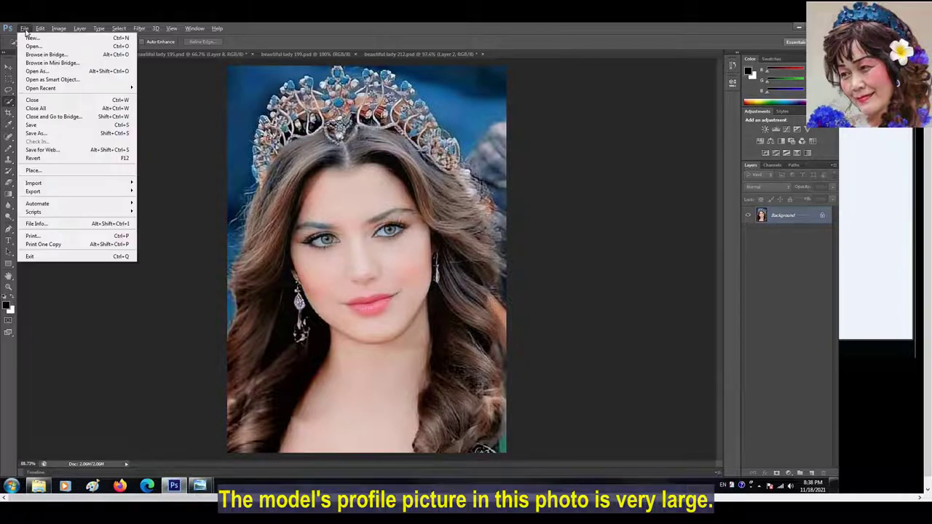
{"action": "left_click", "coordinate": [32, 171]}
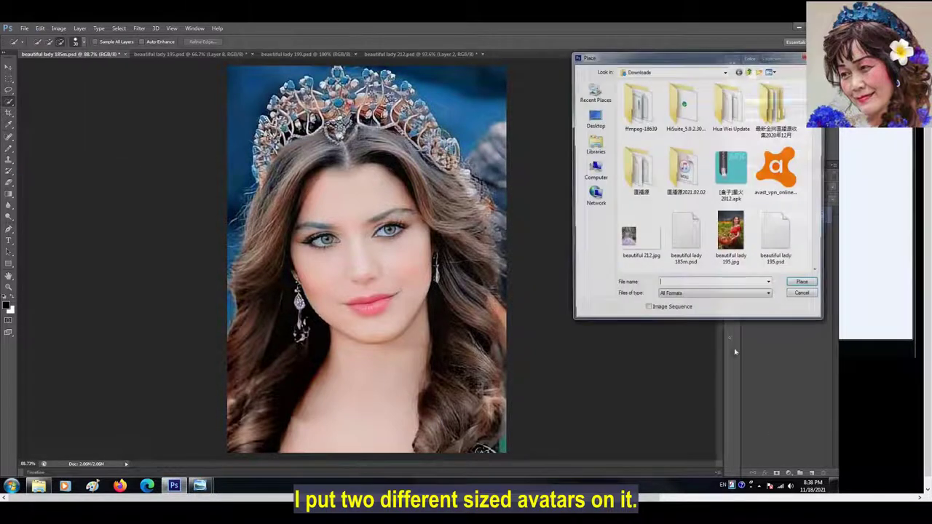
{"action": "scroll", "coordinate": [674, 274], "scroll_direction": "down", "scroll_amount": 3}
{"action": "left_click", "coordinate": [638, 232]}
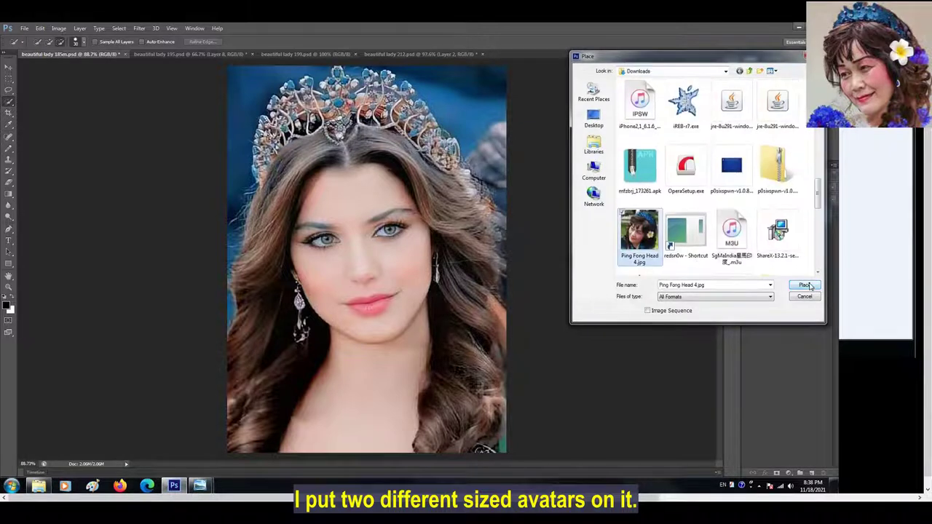
{"action": "left_click", "coordinate": [804, 285]}
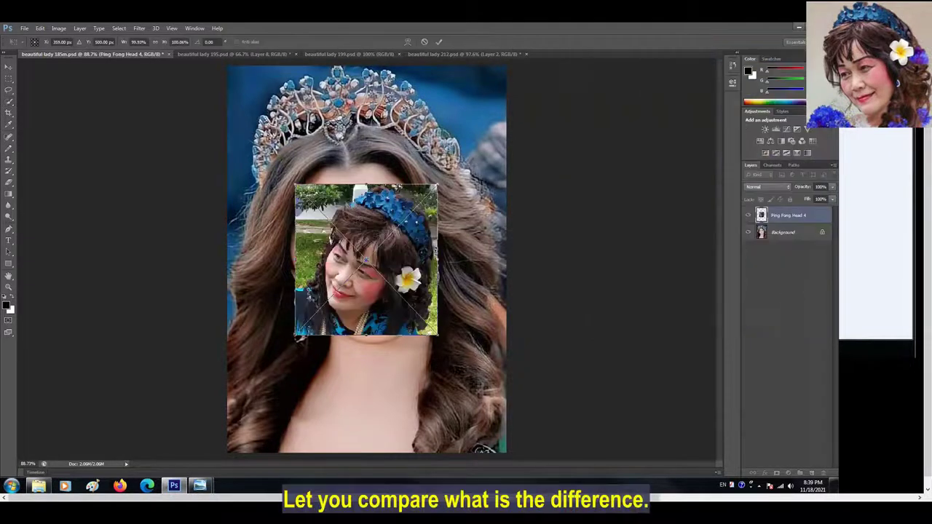
{"action": "left_click", "coordinate": [9, 102]}
{"action": "key", "text": "Return"}
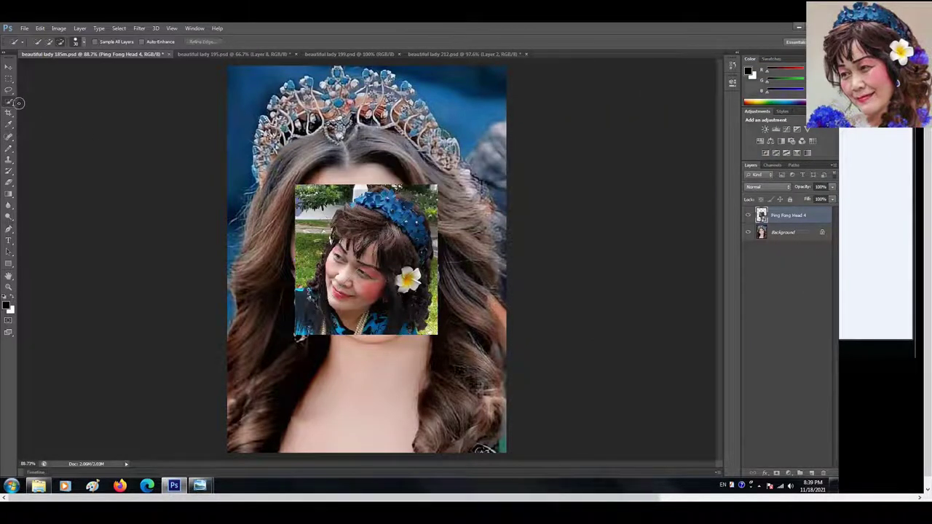
- Select the head in the placed Head 4 portrait, copy it to a new layer and hide the portrait layer
{"action": "mouse_move", "coordinate": [389, 191]}
{"action": "left_mouse_down"}
{"action": "mouse_move", "coordinate": [359, 232]}
{"action": "mouse_move", "coordinate": [377, 337]}
{"action": "mouse_move", "coordinate": [330, 267]}
{"action": "left_mouse_up"}
{"action": "left_click_drag", "start_coordinate": [332, 304], "coordinate": [334, 306]}
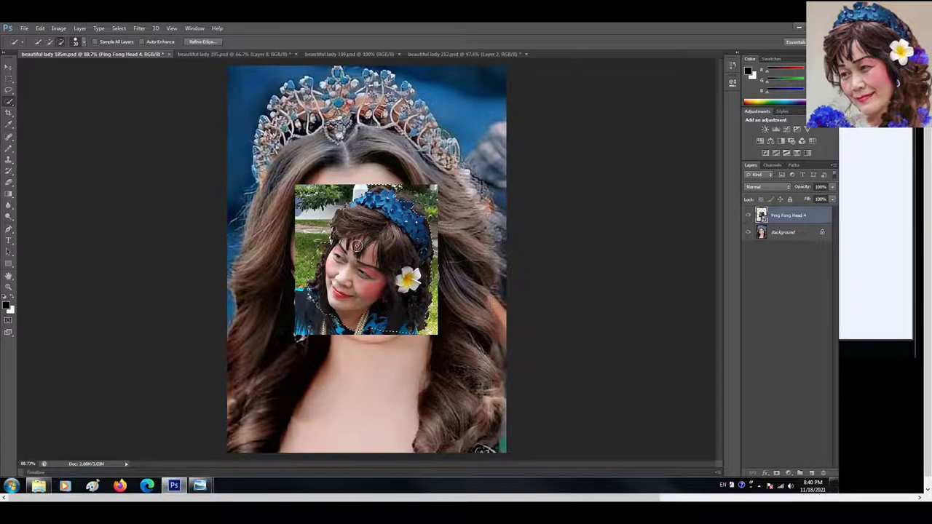
{"action": "right_click", "coordinate": [352, 242]}
{"action": "left_click", "coordinate": [385, 314]}
{"action": "left_click", "coordinate": [748, 233]}
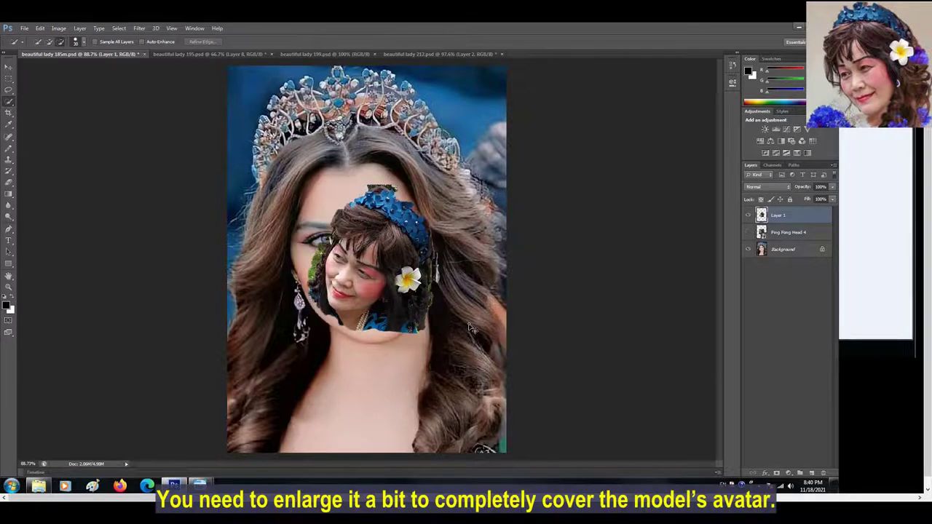
- Rotate the blue-headband head about -26° and enlarge it to about 186% width and 173% height over the model's face
{"action": "key", "text": "ctrl+t"}
{"action": "left_click_drag", "start_coordinate": [459, 150], "coordinate": [437, 138]}
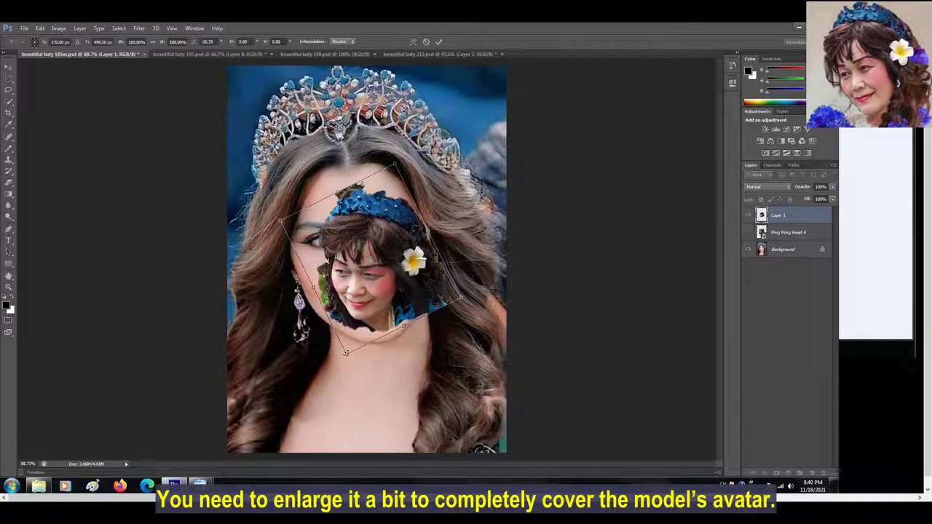
{"action": "left_click_drag", "start_coordinate": [346, 353], "coordinate": [293, 456]}
{"action": "left_click_drag", "start_coordinate": [413, 286], "coordinate": [426, 235]}
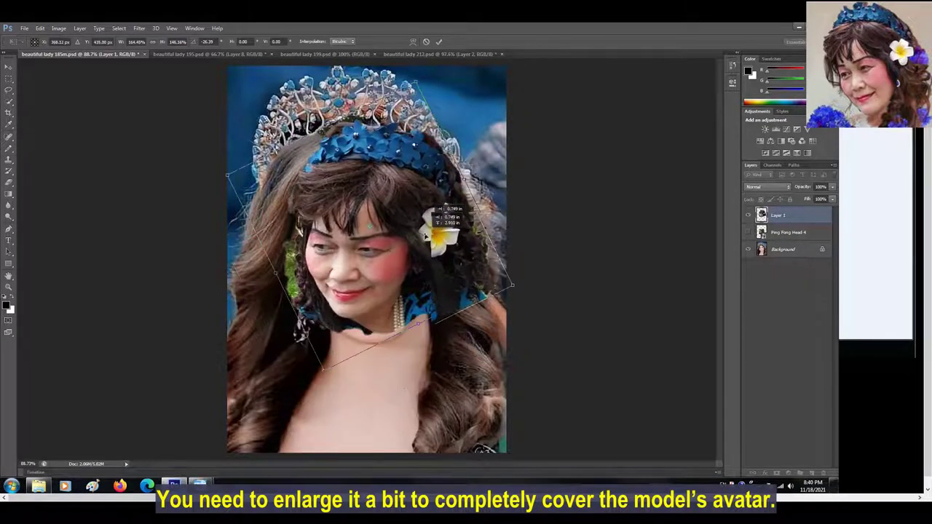
{"action": "left_click_drag", "start_coordinate": [321, 367], "coordinate": [319, 410]}
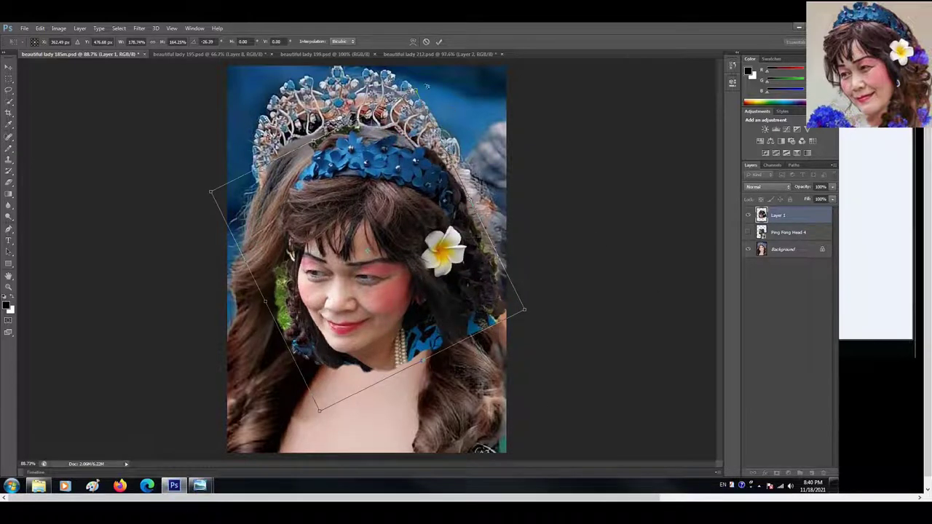
{"action": "left_click_drag", "start_coordinate": [401, 182], "coordinate": [386, 172]}
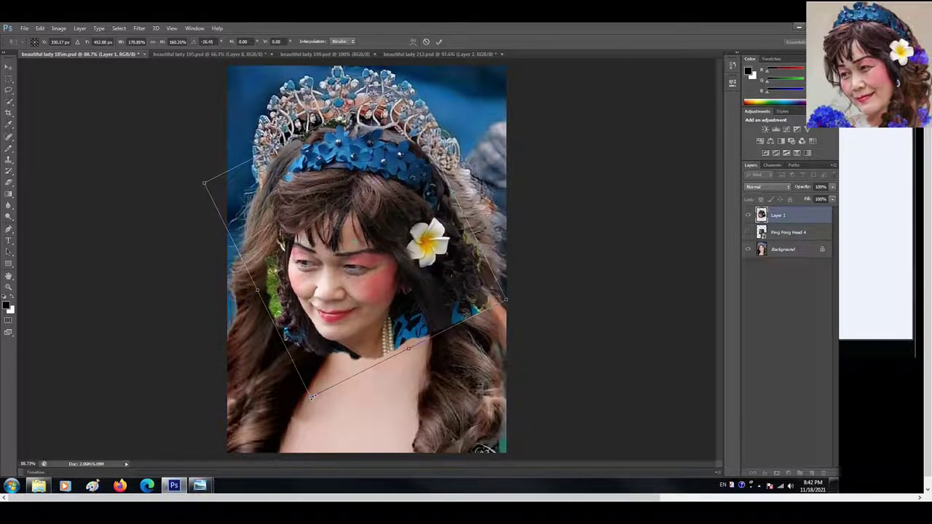
{"action": "left_click_drag", "start_coordinate": [312, 397], "coordinate": [303, 422]}
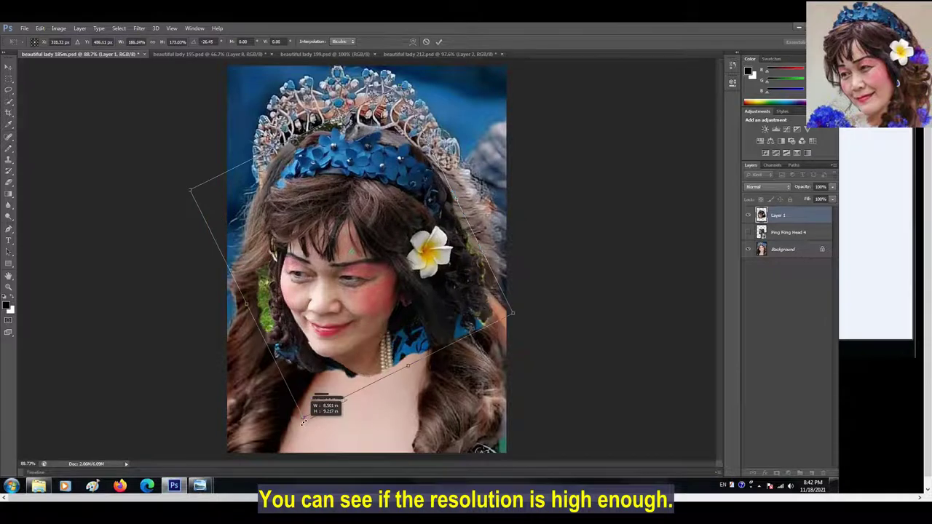
{"action": "left_click_drag", "start_coordinate": [330, 455], "coordinate": [330, 456]}
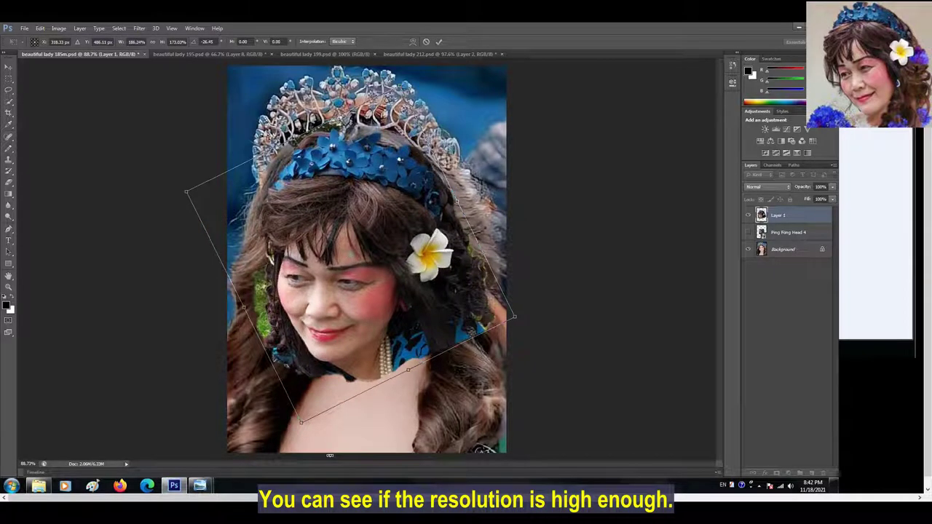
{"action": "key", "text": "Return"}
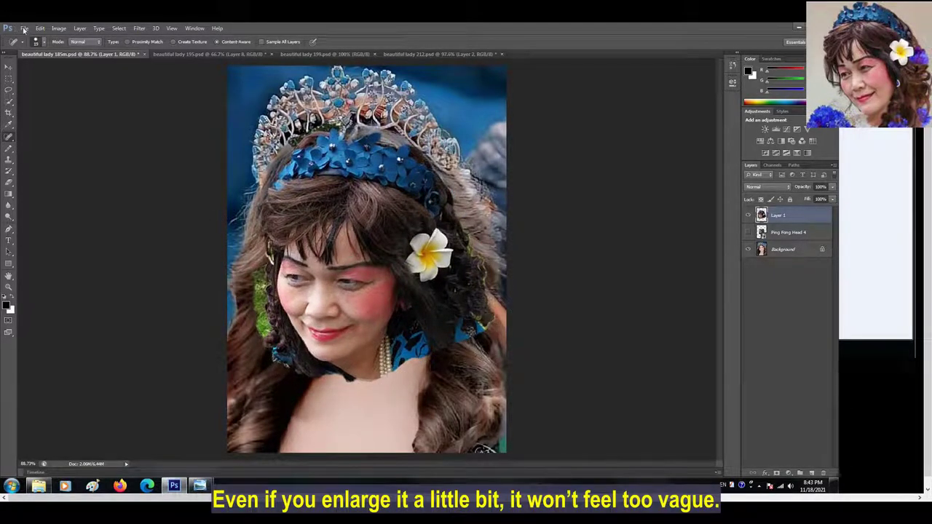
- Place beautiful lady 236.jpg from Downloads over the crowned model's portrait
{"action": "left_click", "coordinate": [24, 28]}
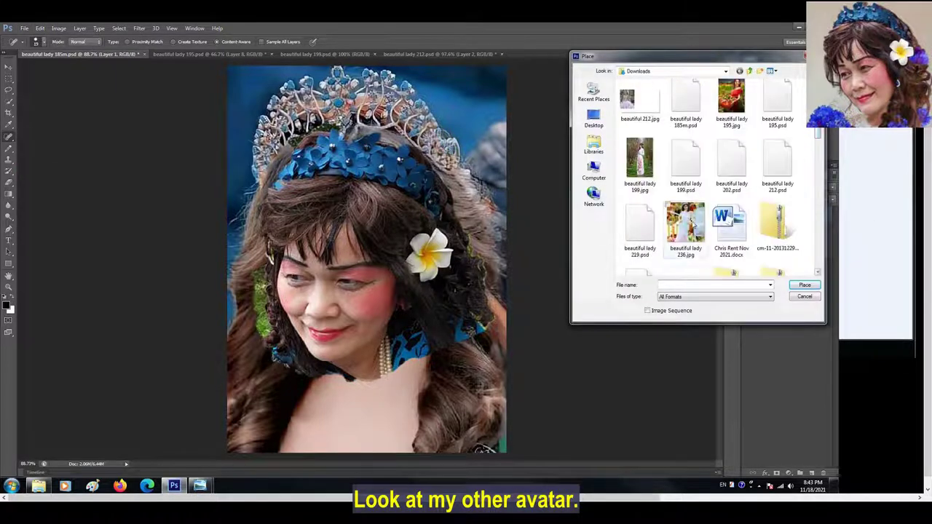
{"action": "left_click", "coordinate": [692, 225]}
{"action": "left_click", "coordinate": [804, 287]}
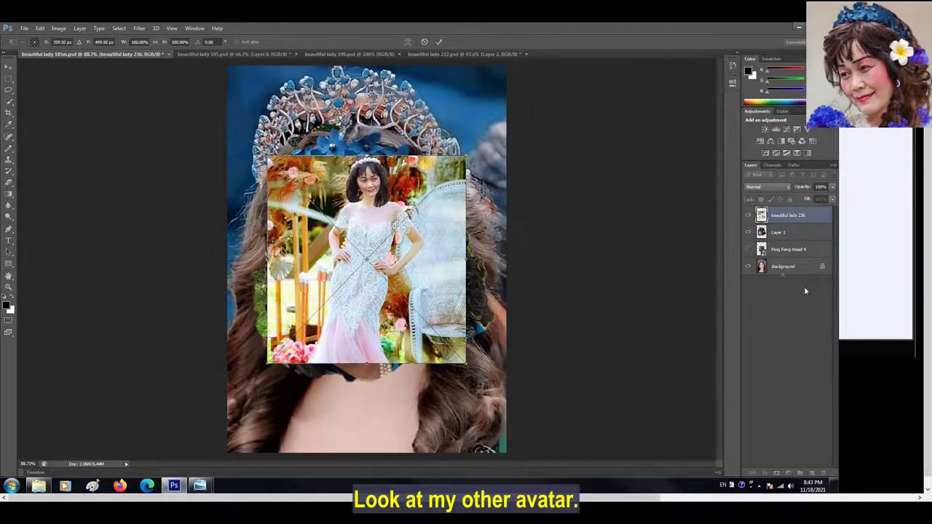
{"action": "left_click", "coordinate": [9, 100]}
{"action": "left_click", "coordinate": [401, 191]}
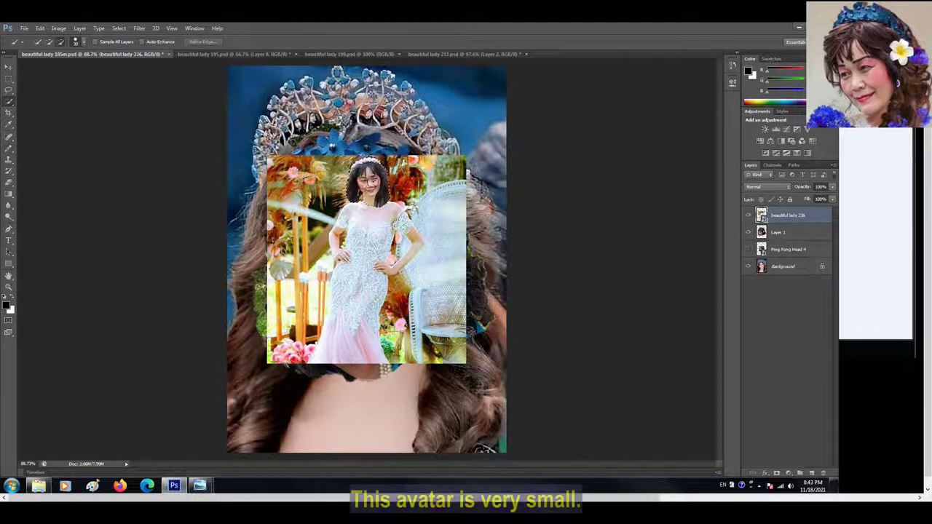
- Copy the small head from the placed photo to a new layer, then hide that photo and the blue-headband head
{"action": "left_click", "coordinate": [370, 184]}
{"action": "right_click", "coordinate": [364, 173]}
{"action": "left_click", "coordinate": [387, 247]}
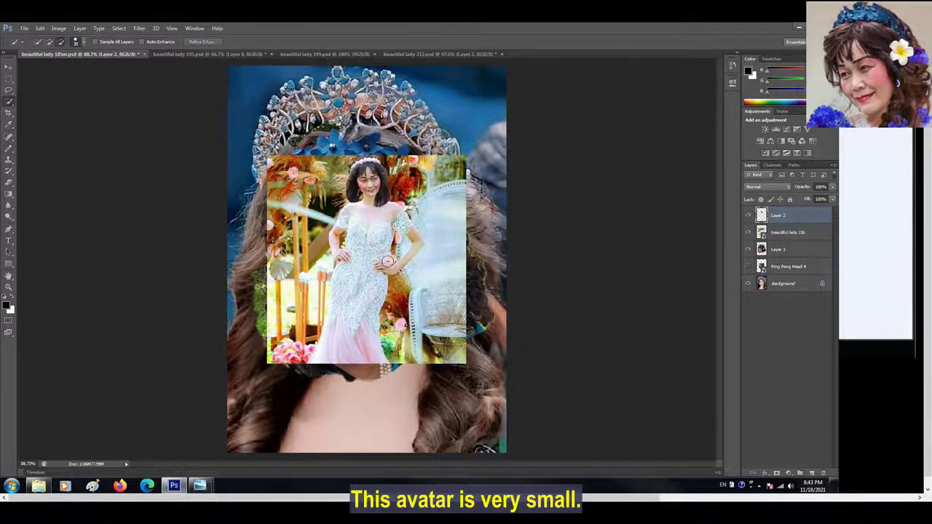
{"action": "left_click", "coordinate": [749, 250]}
{"action": "left_click", "coordinate": [749, 233]}
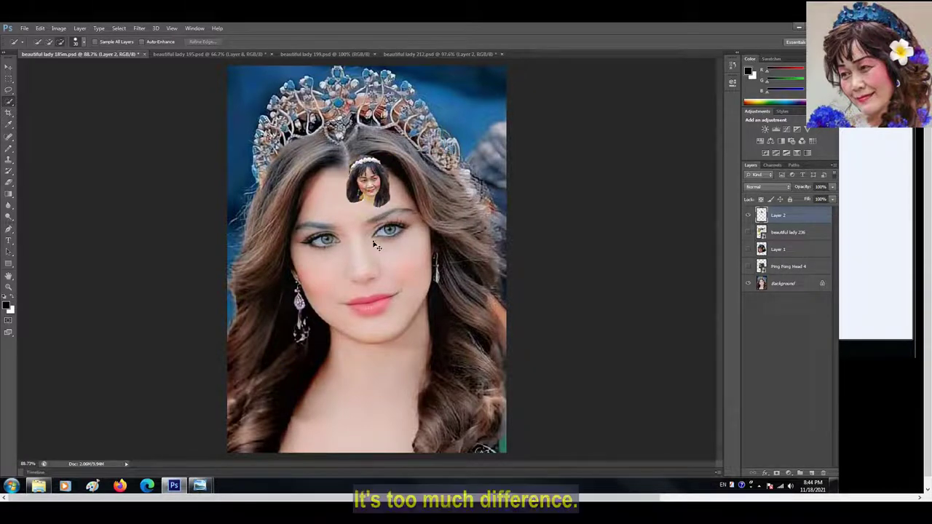
- Enlarge the small cut-out head to about 624% width and 590% height so it covers the model's whole head
{"action": "key", "text": "ctrl+t"}
{"action": "left_click_drag", "start_coordinate": [346, 207], "coordinate": [255, 318]}
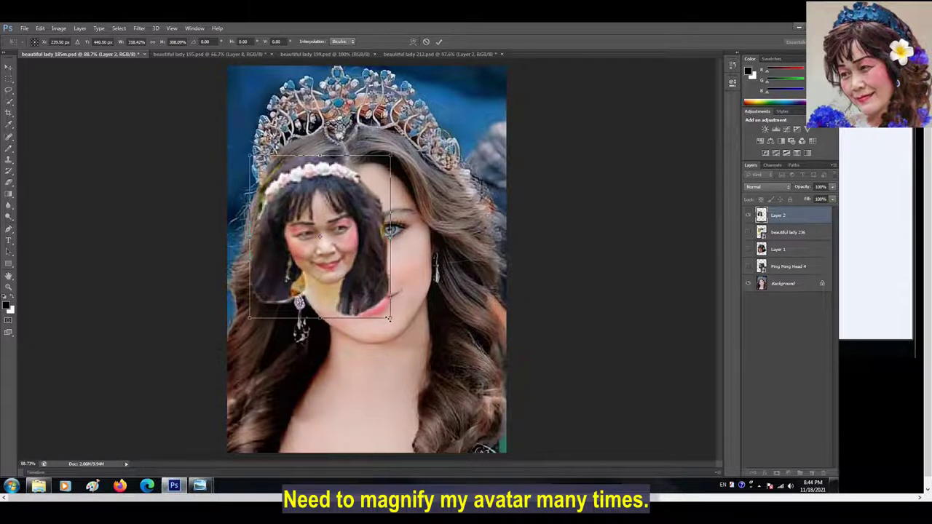
{"action": "left_click_drag", "start_coordinate": [389, 320], "coordinate": [461, 419]}
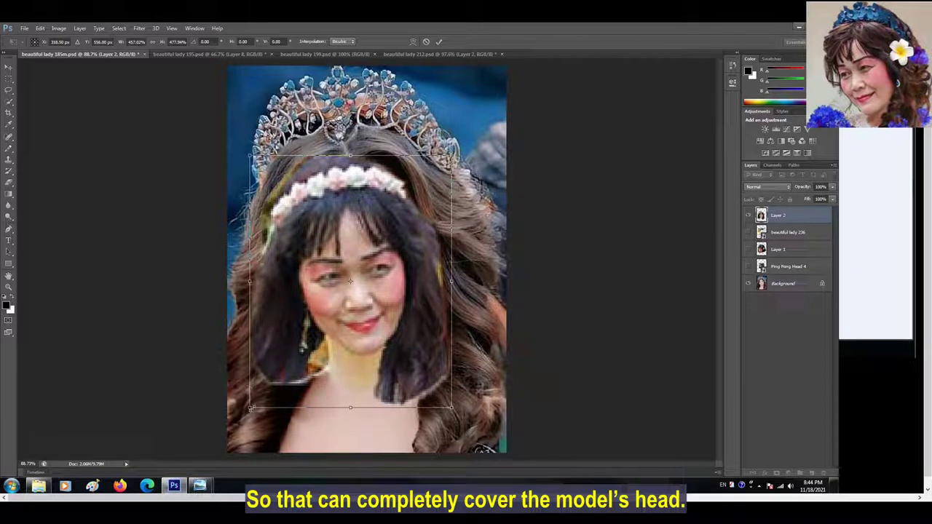
{"action": "left_click_drag", "start_coordinate": [250, 407], "coordinate": [228, 418]}
{"action": "left_click_drag", "start_coordinate": [402, 214], "coordinate": [421, 172]}
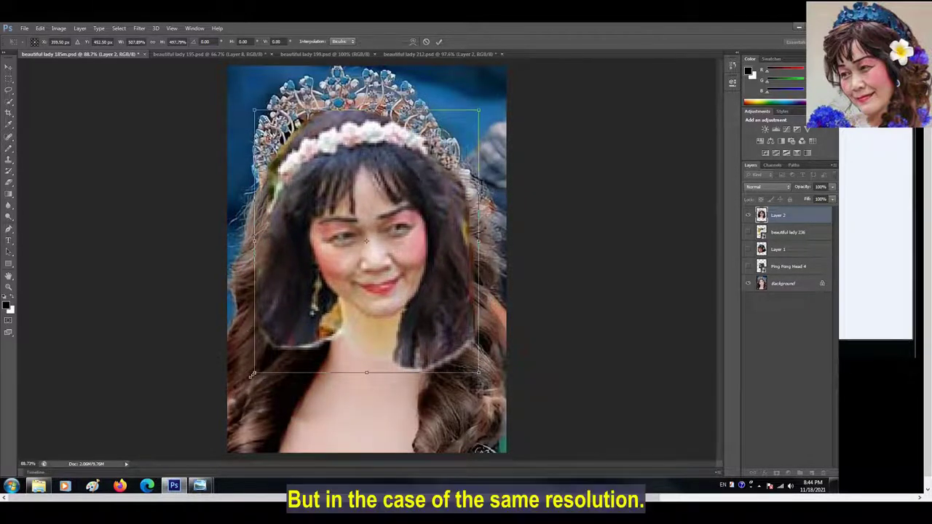
{"action": "left_click_drag", "start_coordinate": [253, 373], "coordinate": [227, 393]}
{"action": "left_click_drag", "start_coordinate": [481, 108], "coordinate": [503, 81]}
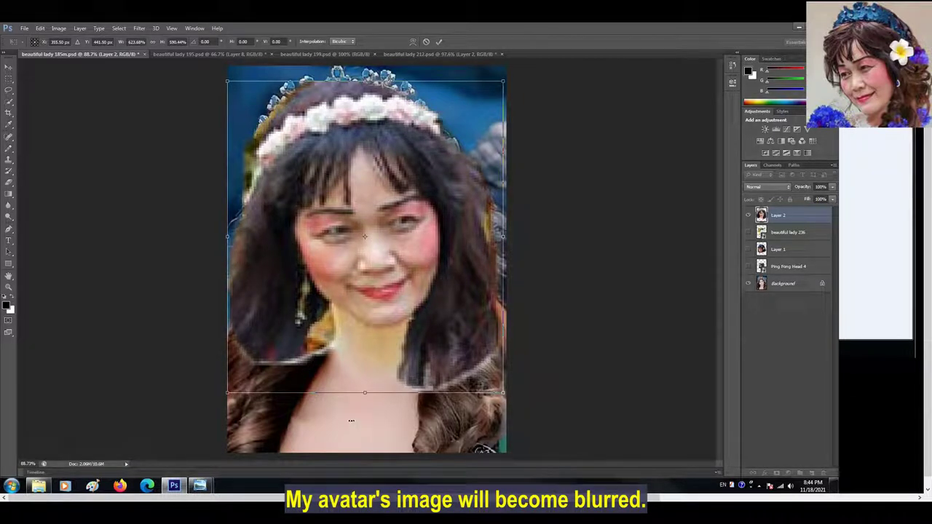
{"action": "key", "text": "Return"}
{"action": "key", "text": "w"}
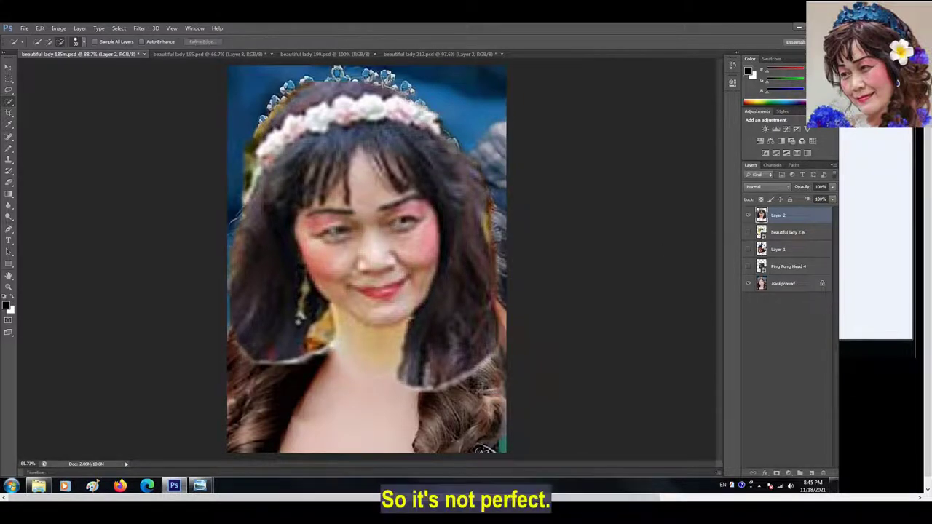
- Show the blue-headband head instead of the small one and enlarge it to about 126% width and 123% height over the model's head
{"action": "left_click", "coordinate": [749, 217]}
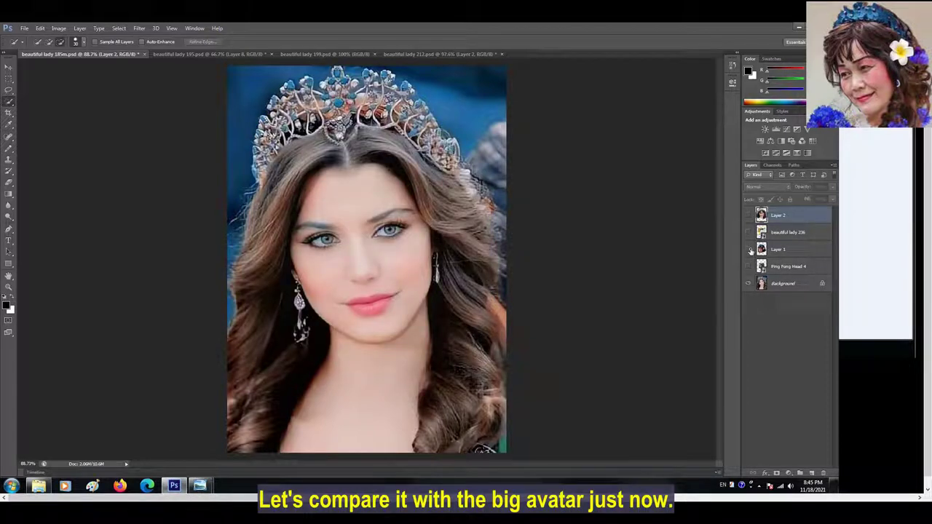
{"action": "left_click", "coordinate": [747, 250]}
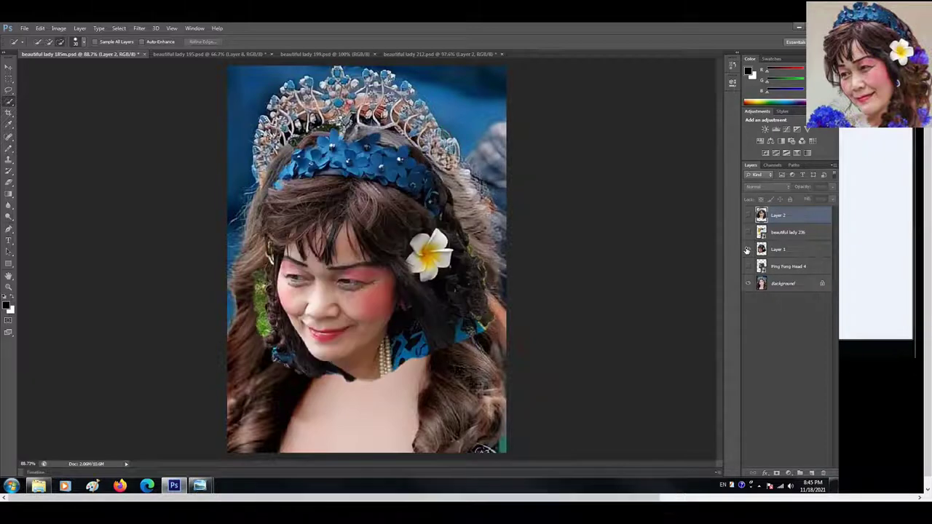
{"action": "left_click", "coordinate": [359, 257], "text": "ctrl"}
{"action": "key", "text": "ctrl+t"}
{"action": "left_click_drag", "start_coordinate": [248, 117], "coordinate": [218, 66]}
{"action": "left_click_drag", "start_coordinate": [375, 295], "coordinate": [397, 296]}
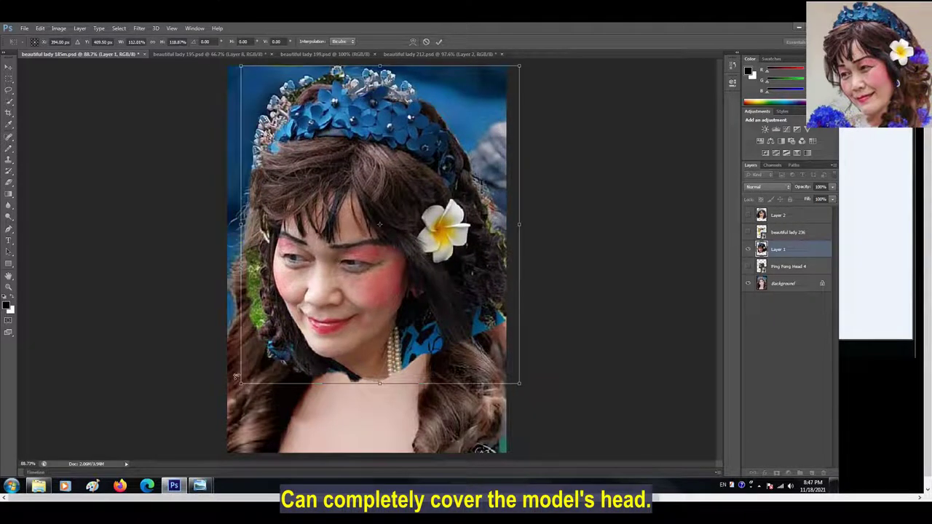
{"action": "left_click_drag", "start_coordinate": [241, 383], "coordinate": [207, 393]}
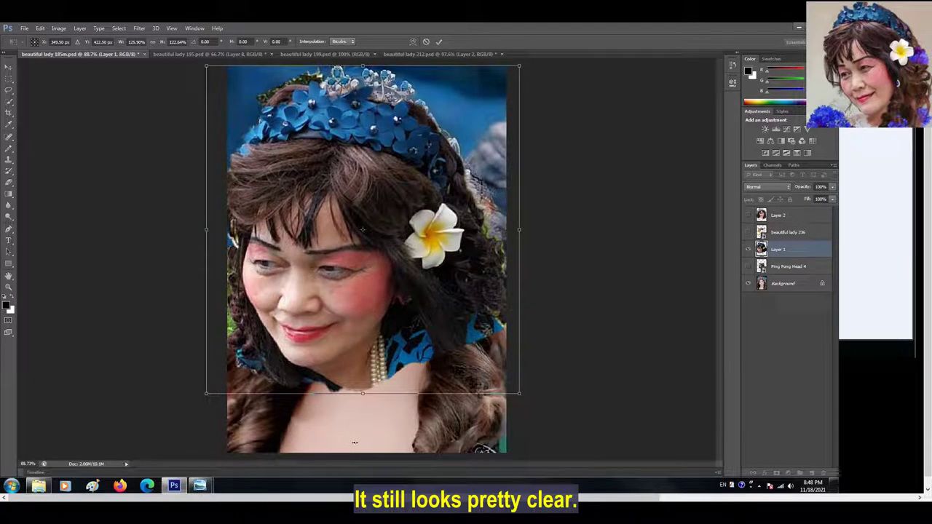
{"action": "left_click", "coordinate": [8, 135]}
{"action": "key", "text": "Return"}
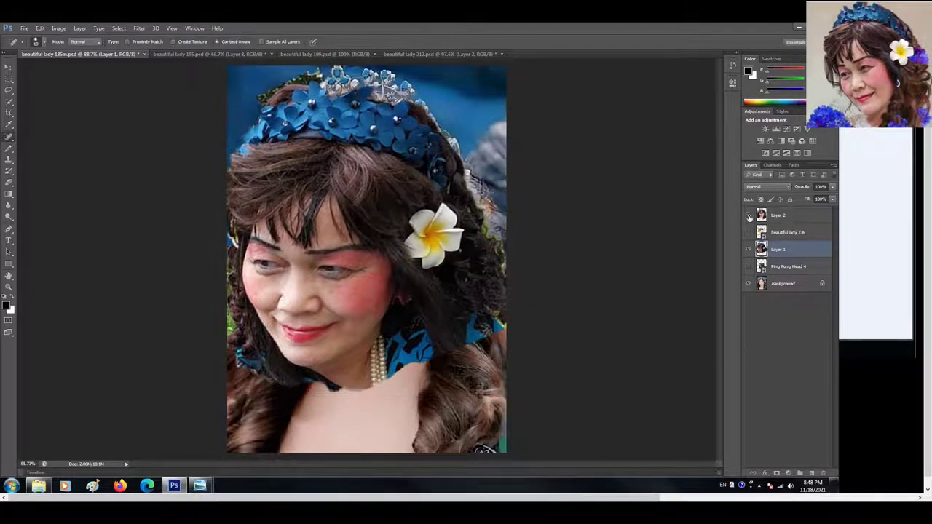
- Toggle the visibility of Layer 1 and Layer 2 to compare the two heads' sharpness, leaving only Layer 2's head over the model
{"action": "left_click", "coordinate": [765, 217]}
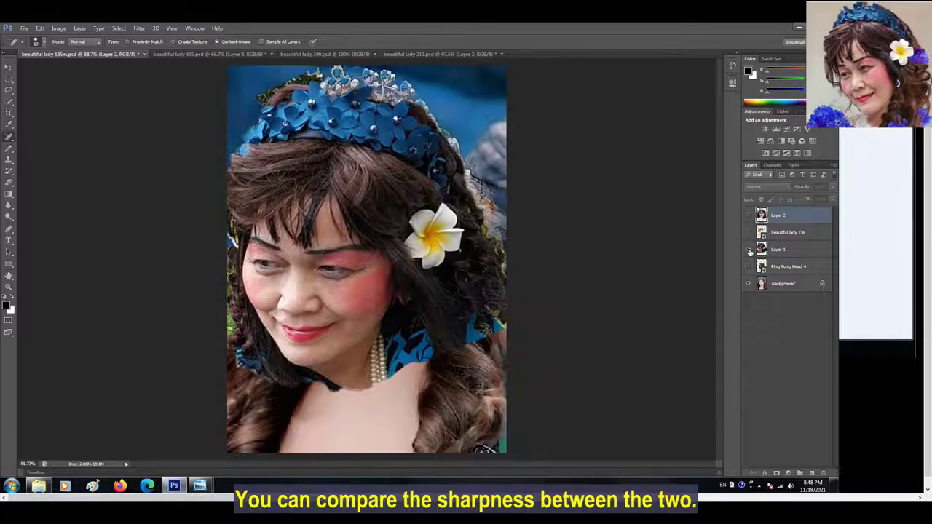
{"action": "left_click", "coordinate": [748, 215]}
{"action": "left_click", "coordinate": [749, 250], "text": "alt"}
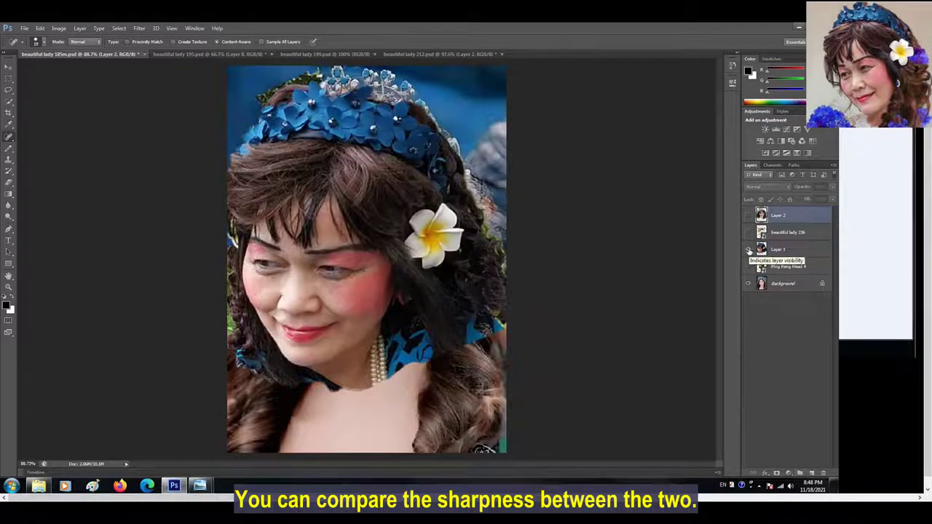
{"action": "left_click", "coordinate": [749, 251], "text": "alt"}
{"action": "left_click", "coordinate": [750, 220]}
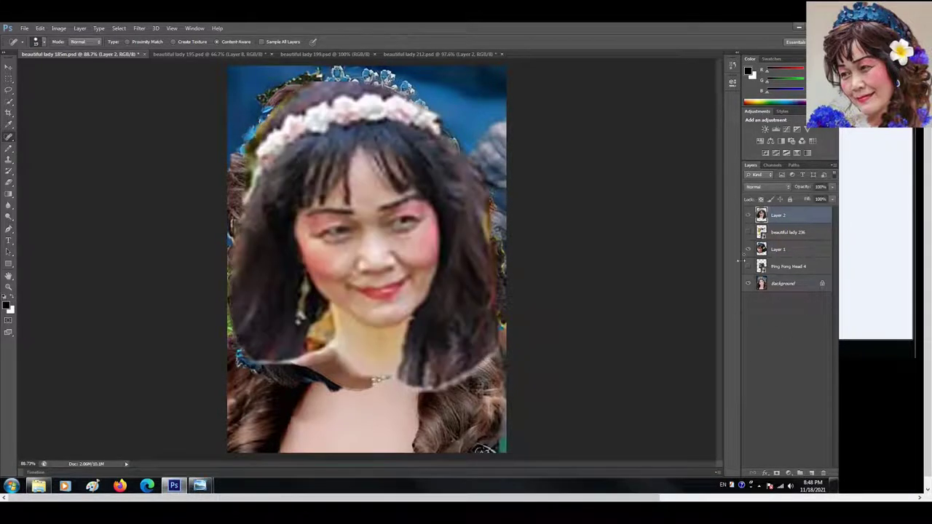
{"action": "left_click", "coordinate": [749, 251]}
{"action": "left_click", "coordinate": [748, 216]}
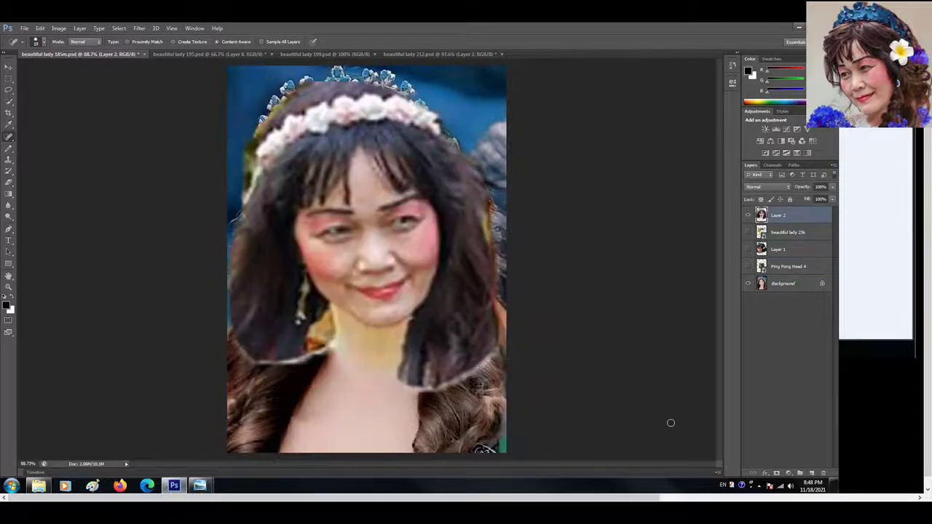